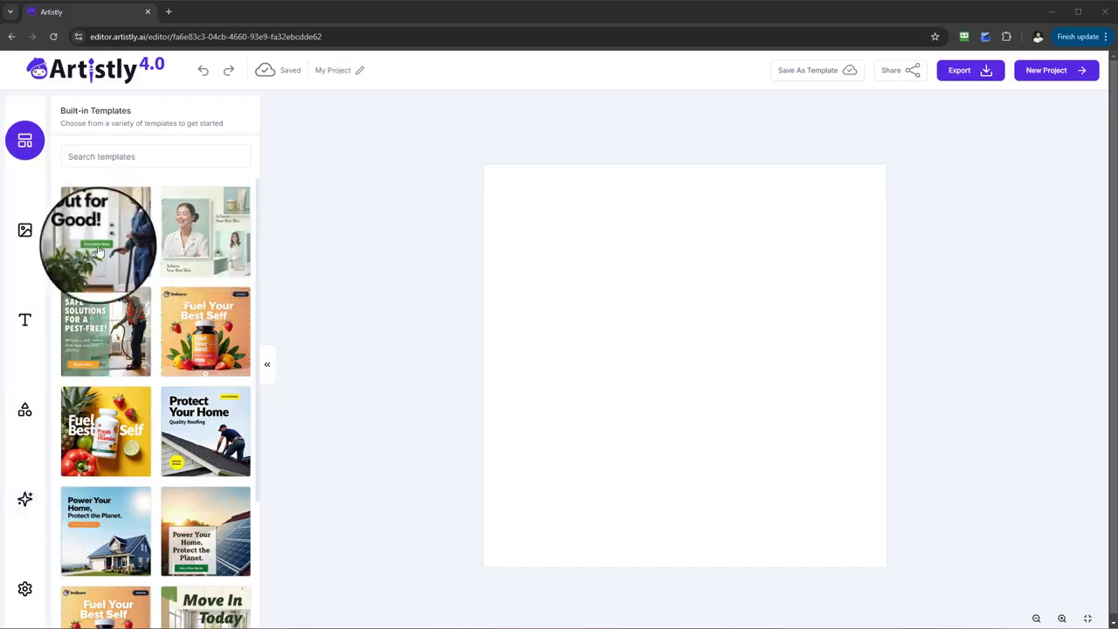
Step: Load the "Keep Pest Out for Good!" built-in template, saving the current project's changes when asked
click(164, 202)
click(668, 360)
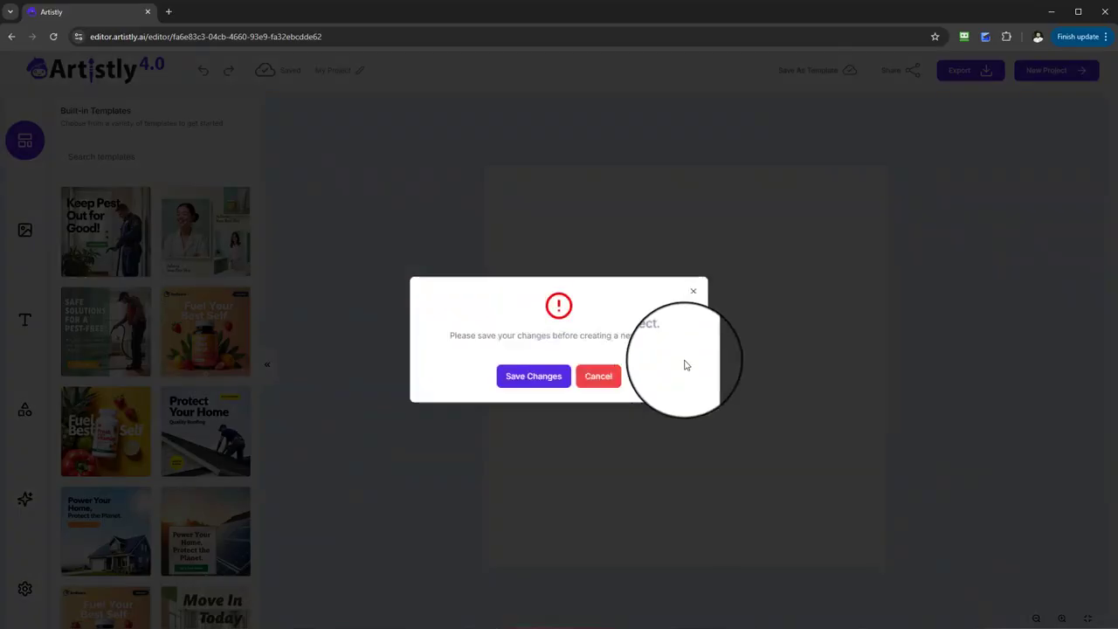
click(532, 375)
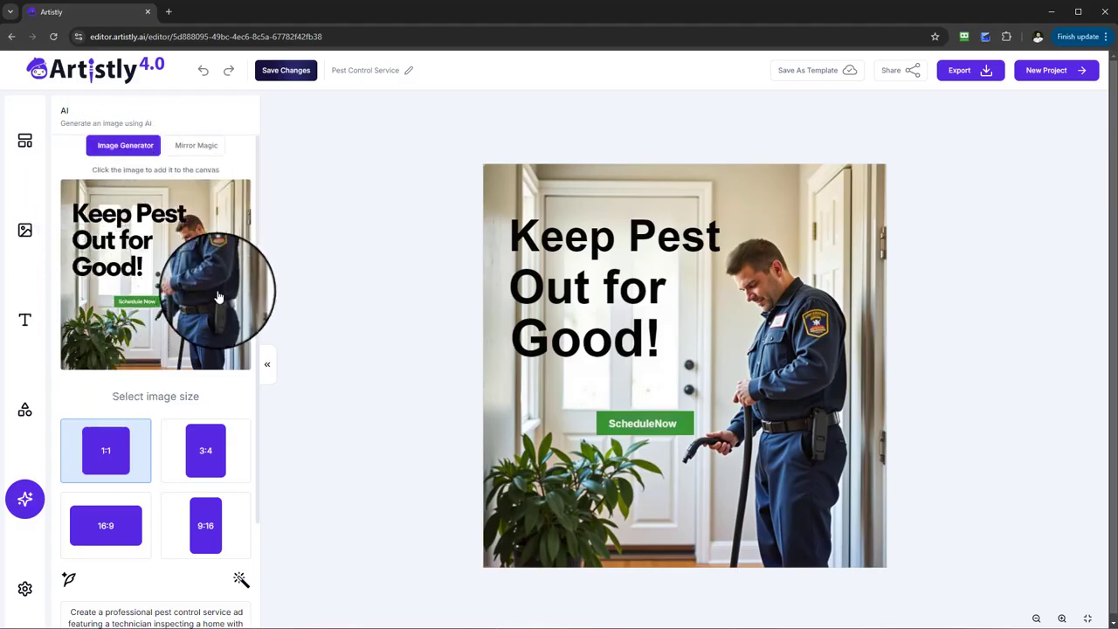
Step: Examine the AI image generator's preview image and its available image sizes
scroll(212, 317, down, 1)
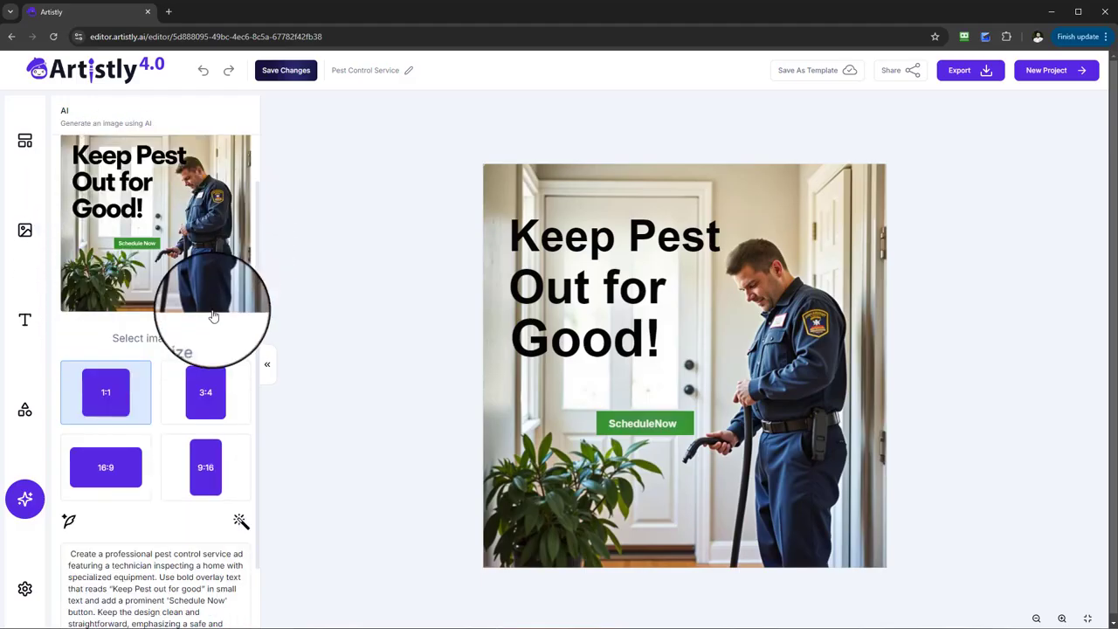
scroll(208, 314, up, 1)
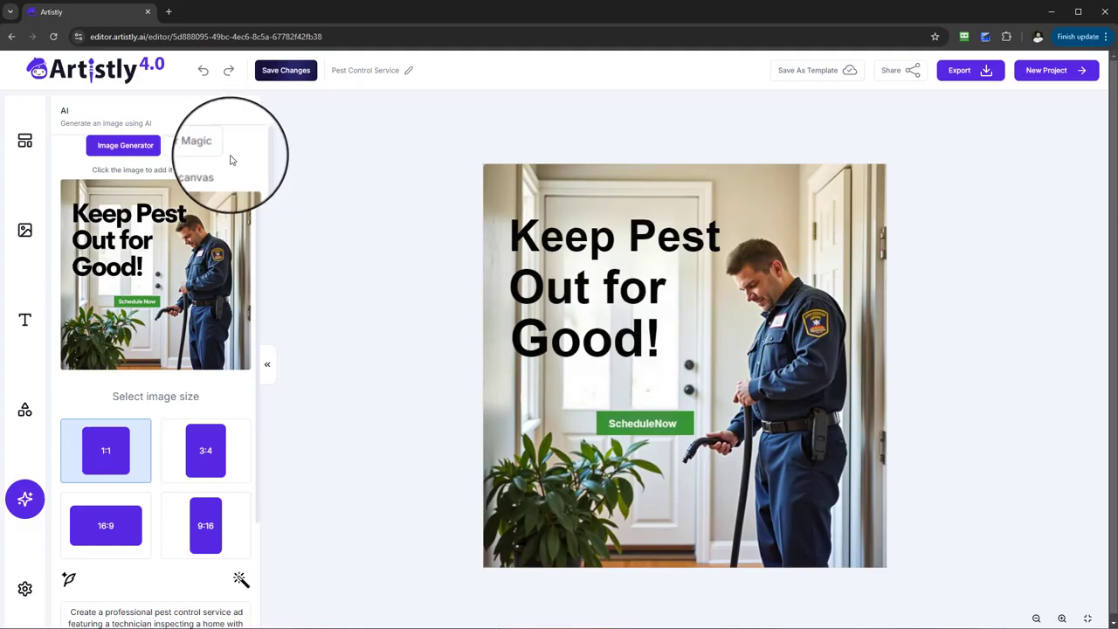
scroll(231, 255, down, 1)
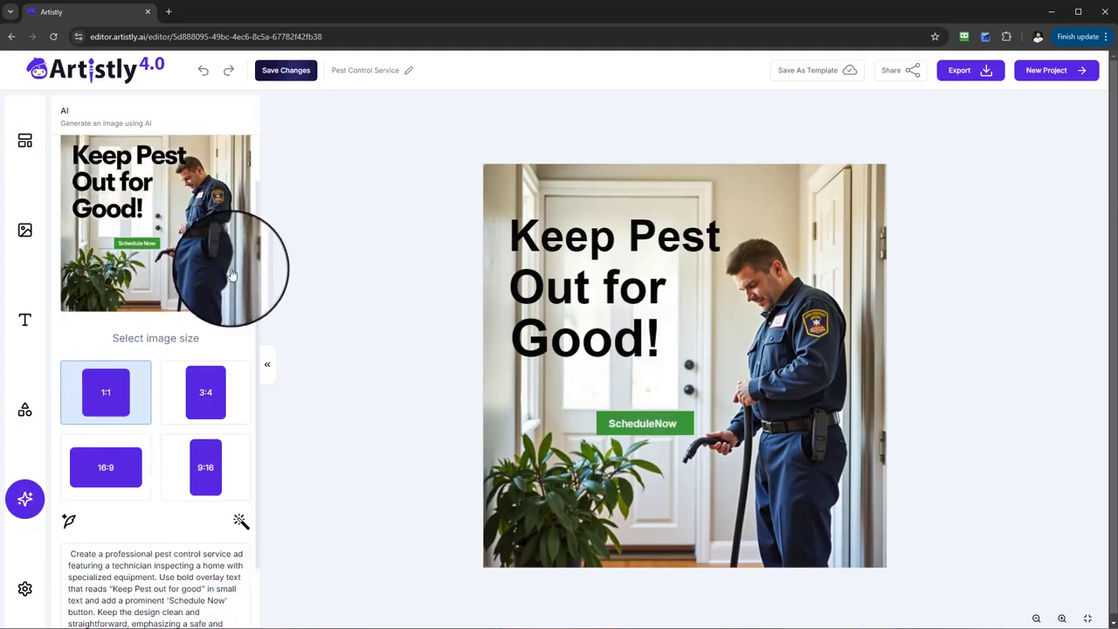
scroll(229, 274, down, 1)
scroll(206, 225, up, 2)
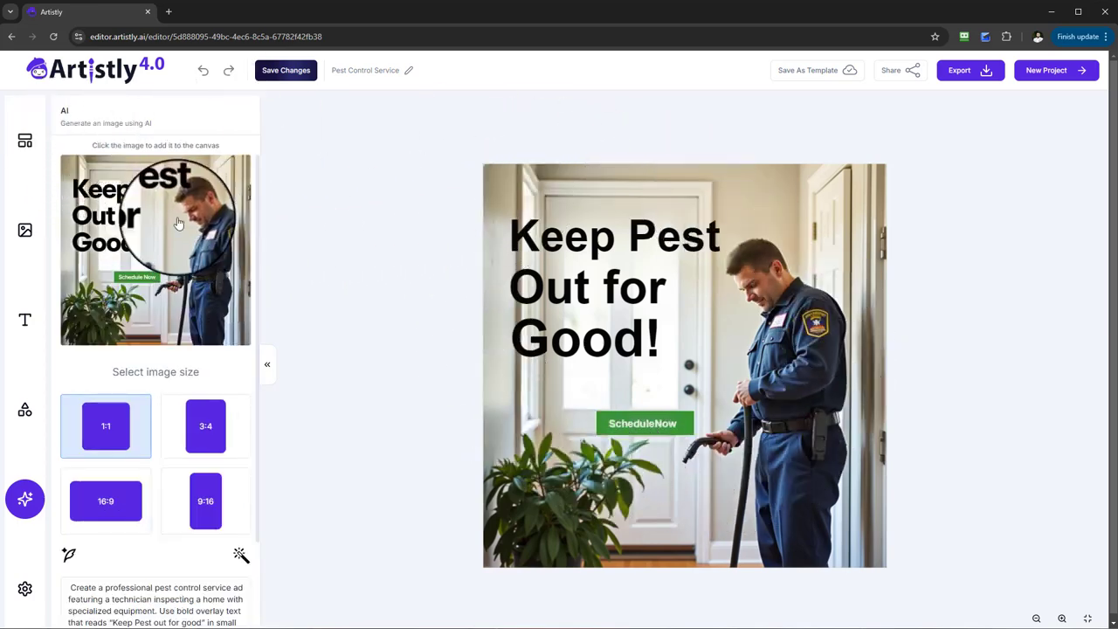
scroll(178, 224, down, 2)
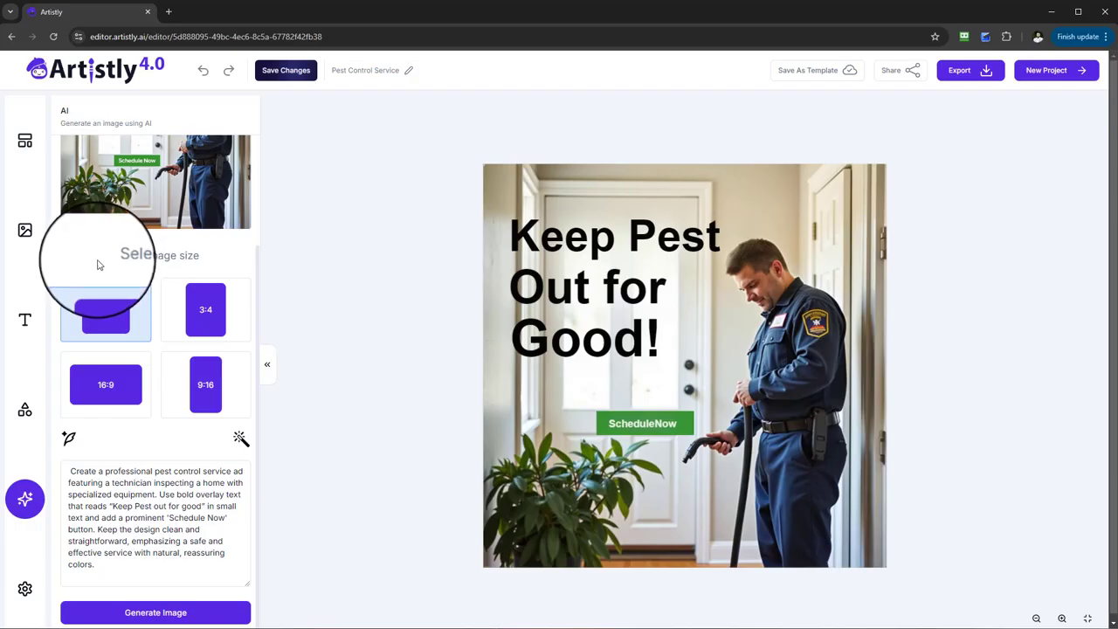
drag(122, 268, 205, 268)
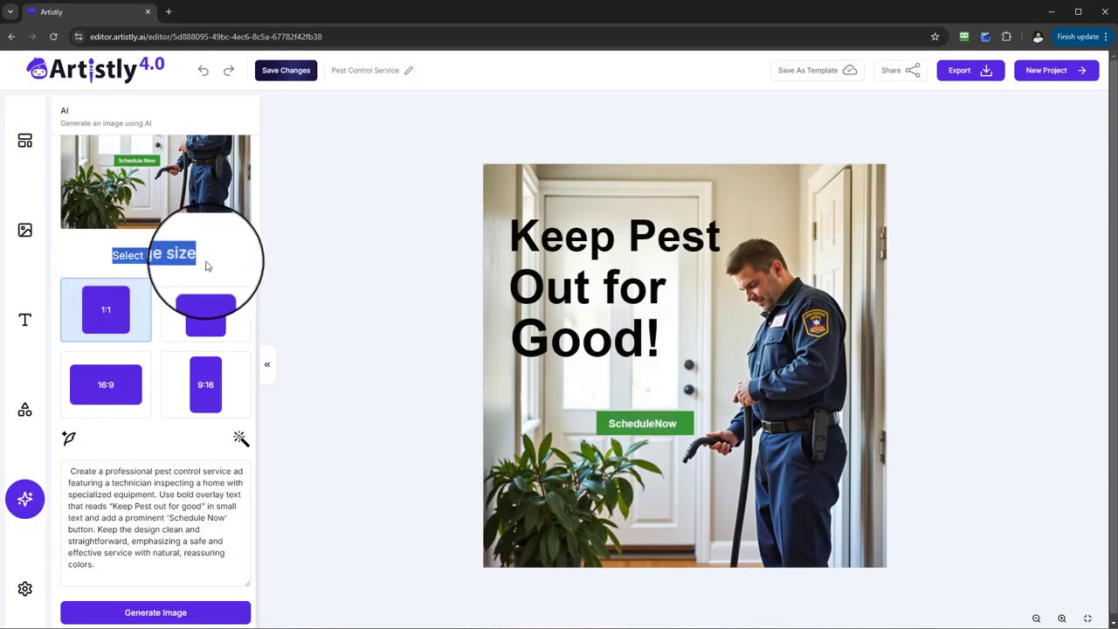
mouse_move(207, 266)
mouse_down()
mouse_move(165, 266)
mouse_move(201, 264)
mouse_up()
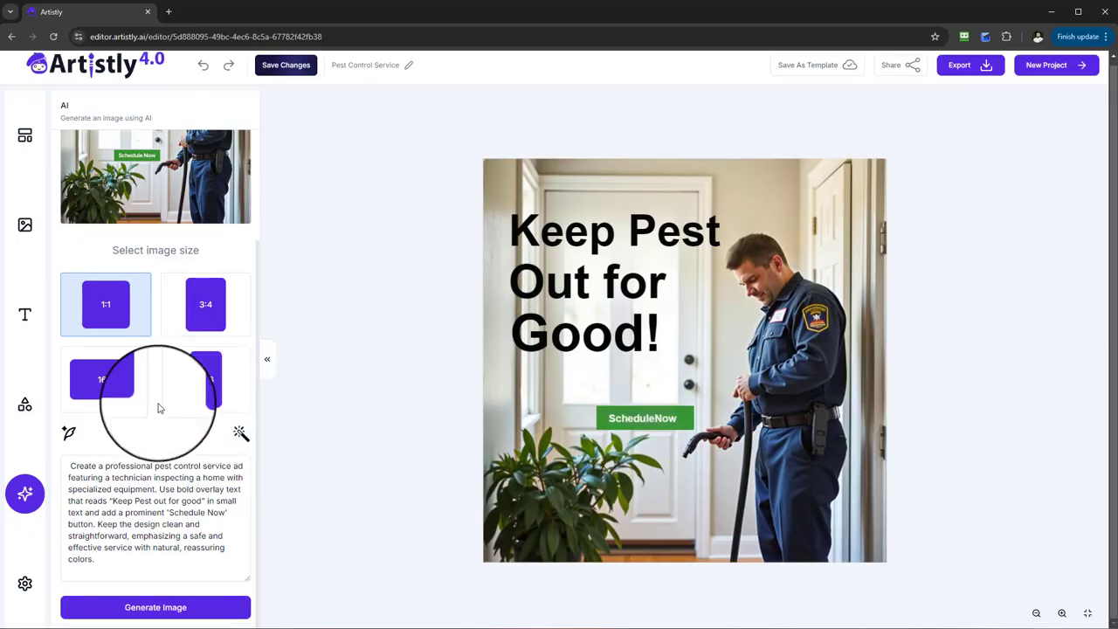
Step: Read the pest control image prompt, including its "Keep Pest out for good" overlay text and 'Schedule Now' button wording
scroll(175, 397, down, 1)
drag(71, 465, 145, 570)
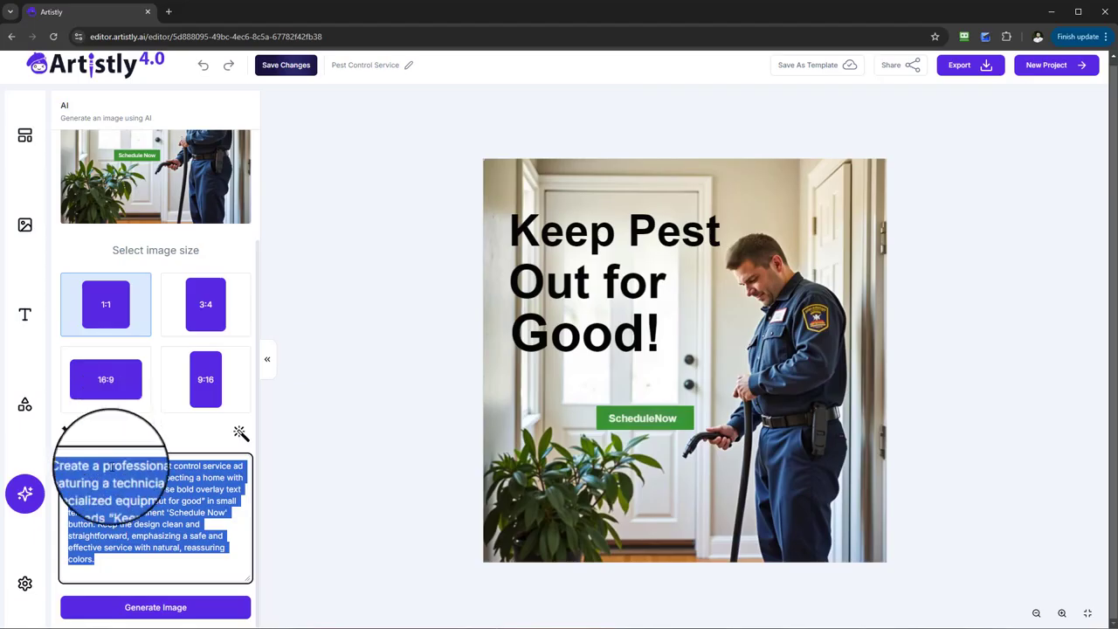
click(69, 465)
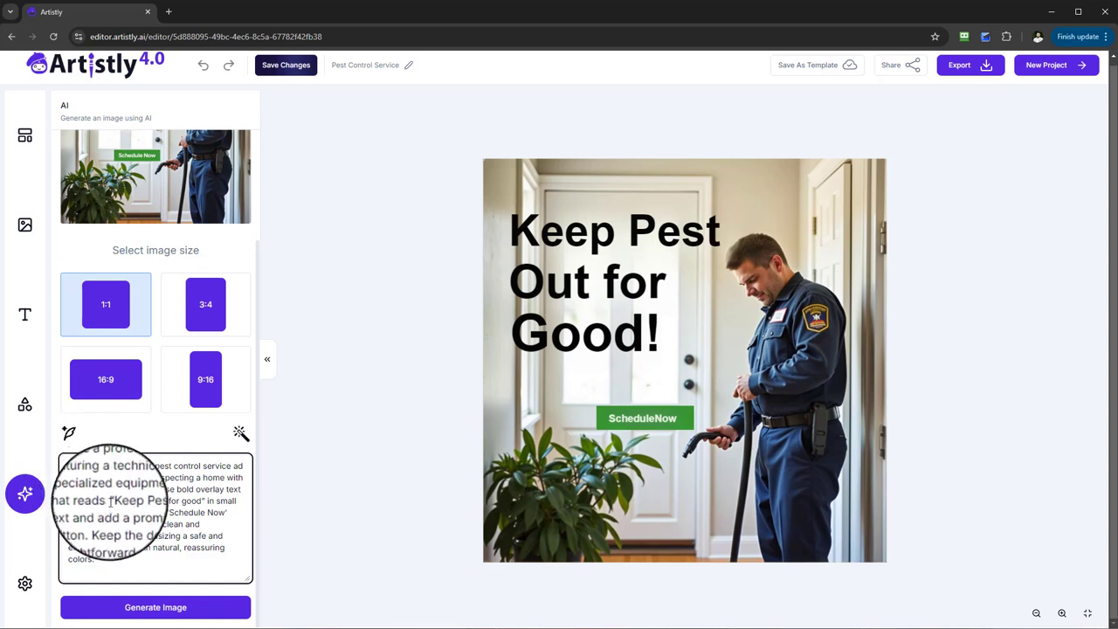
drag(110, 501, 207, 501)
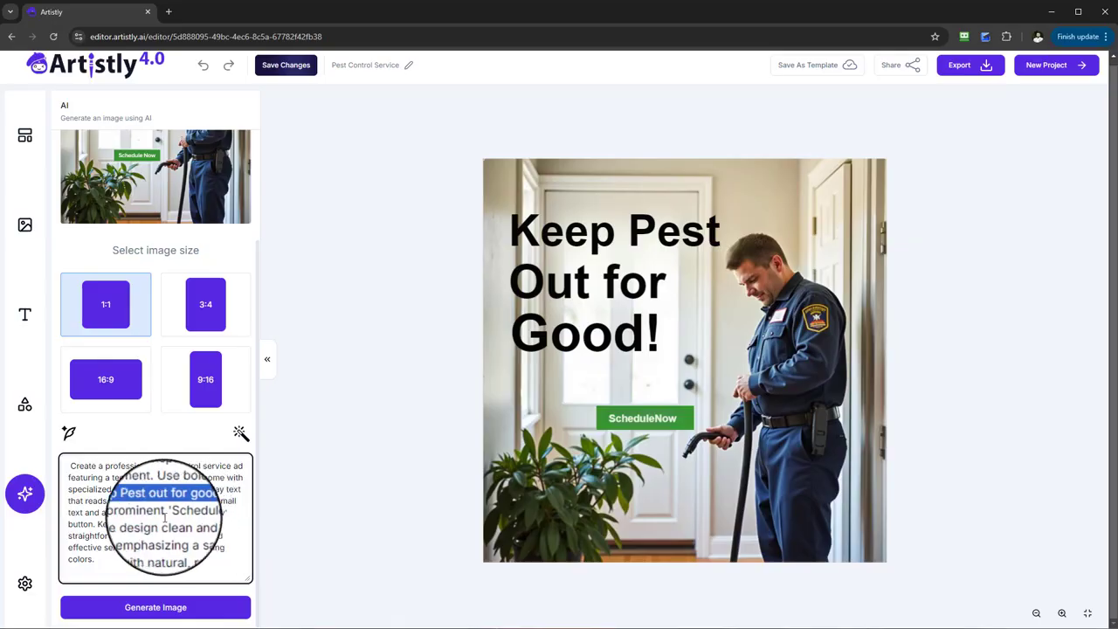
drag(168, 514, 223, 513)
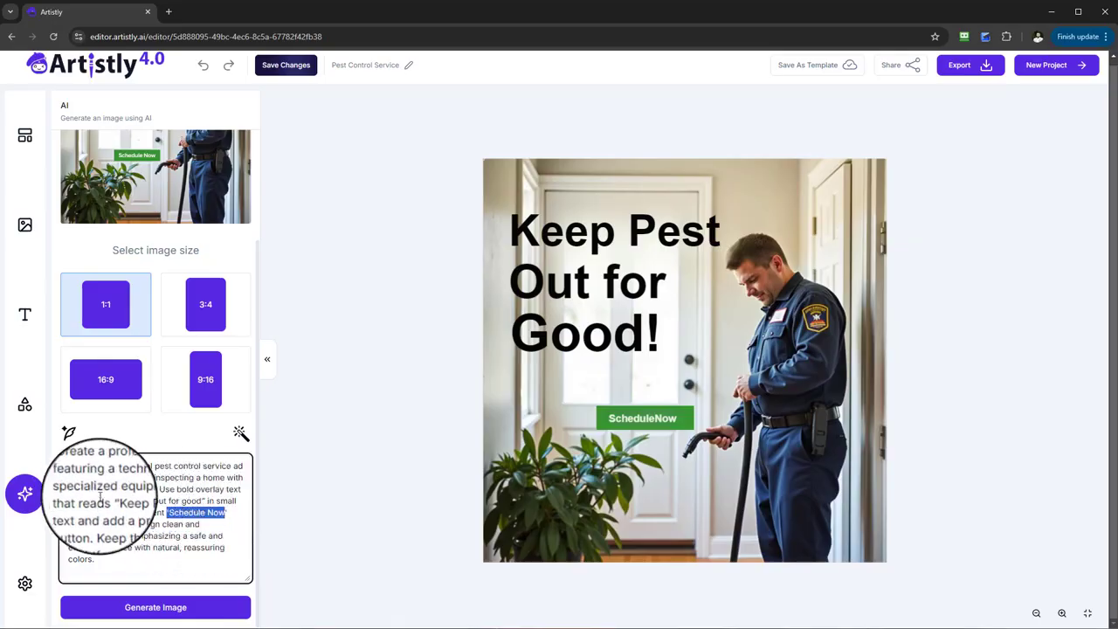
drag(137, 500, 203, 500)
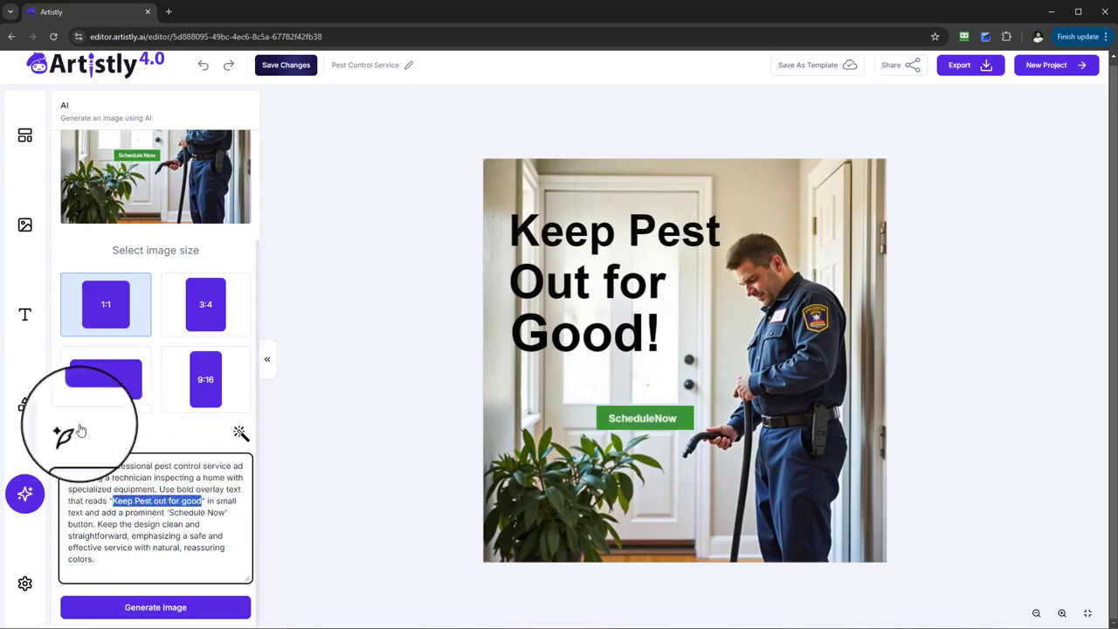
click(71, 434)
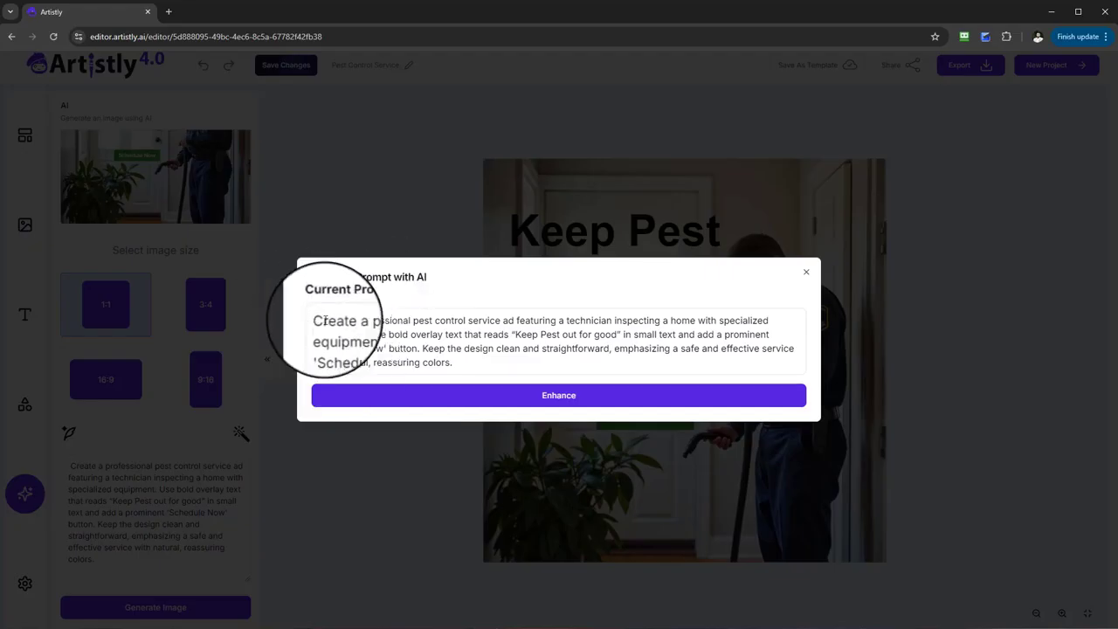
drag(317, 320, 452, 361)
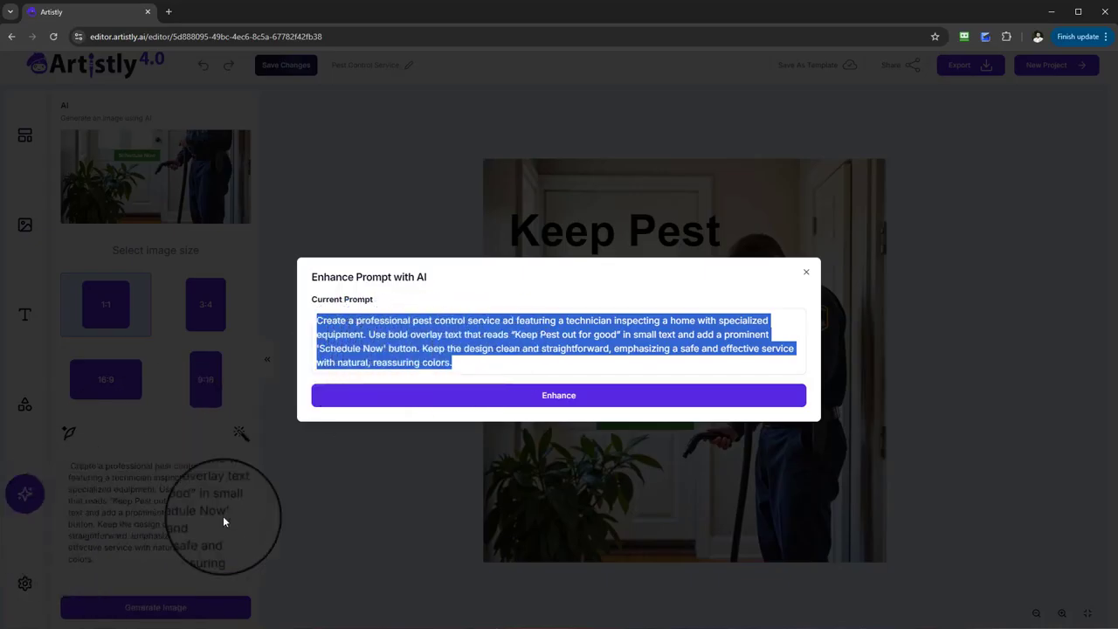
drag(310, 282, 427, 278)
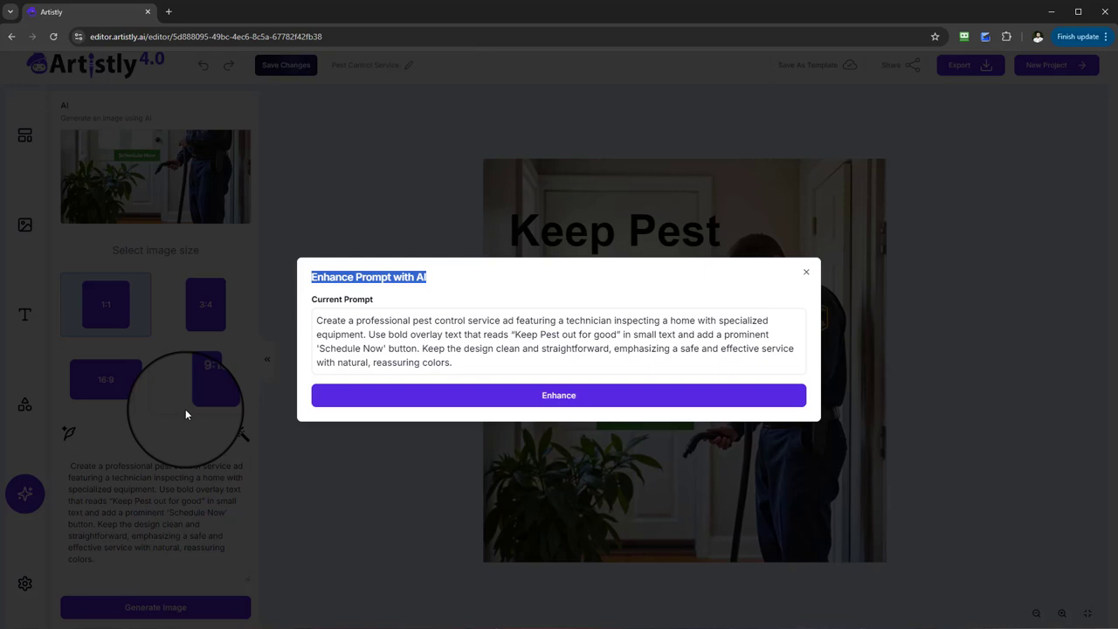
click(806, 272)
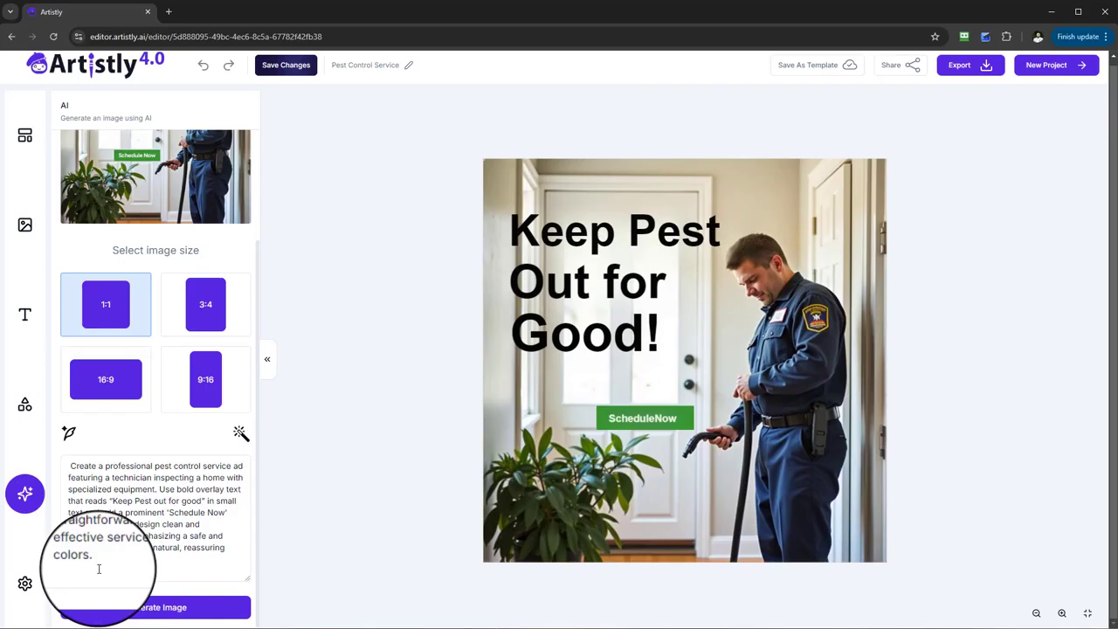
Step: Enhance the pest control image prompt with AI
drag(70, 465, 238, 476)
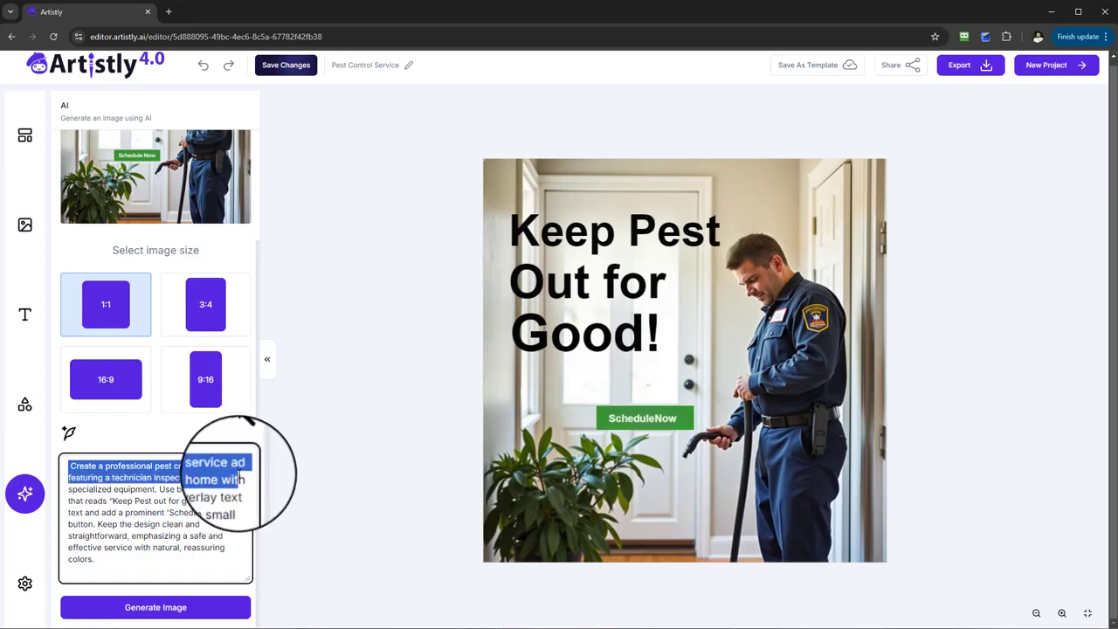
drag(239, 476, 199, 500)
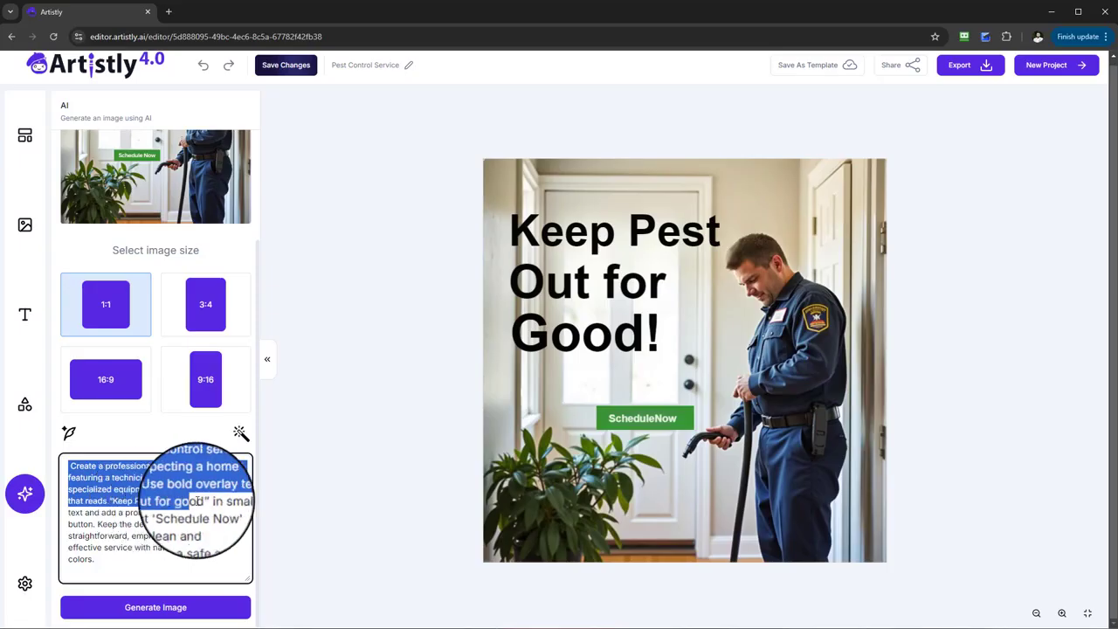
click(68, 432)
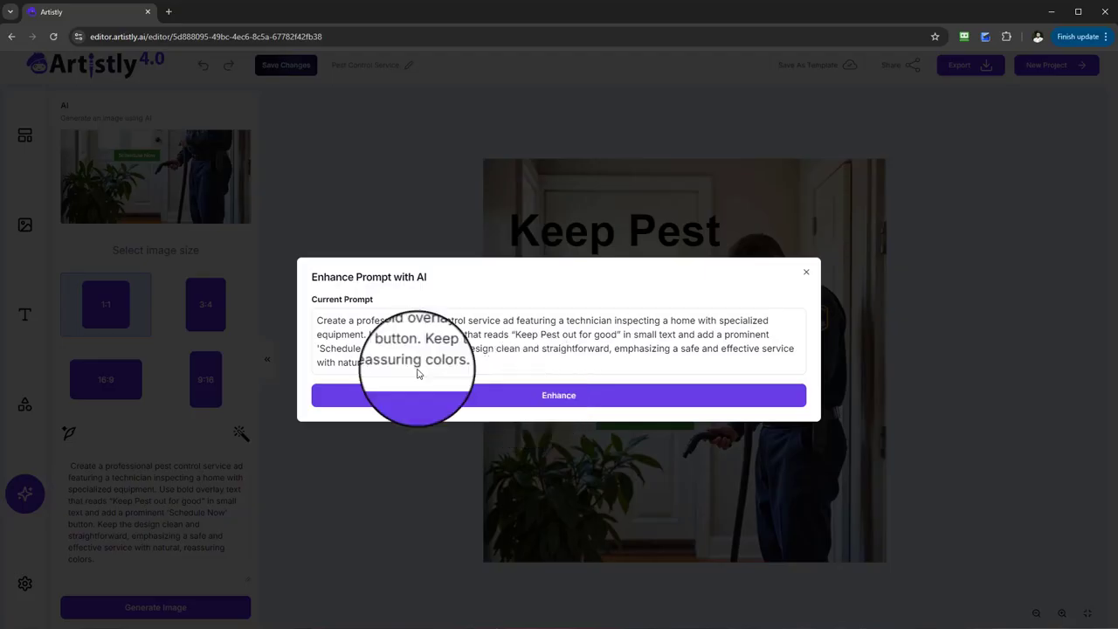
click(546, 397)
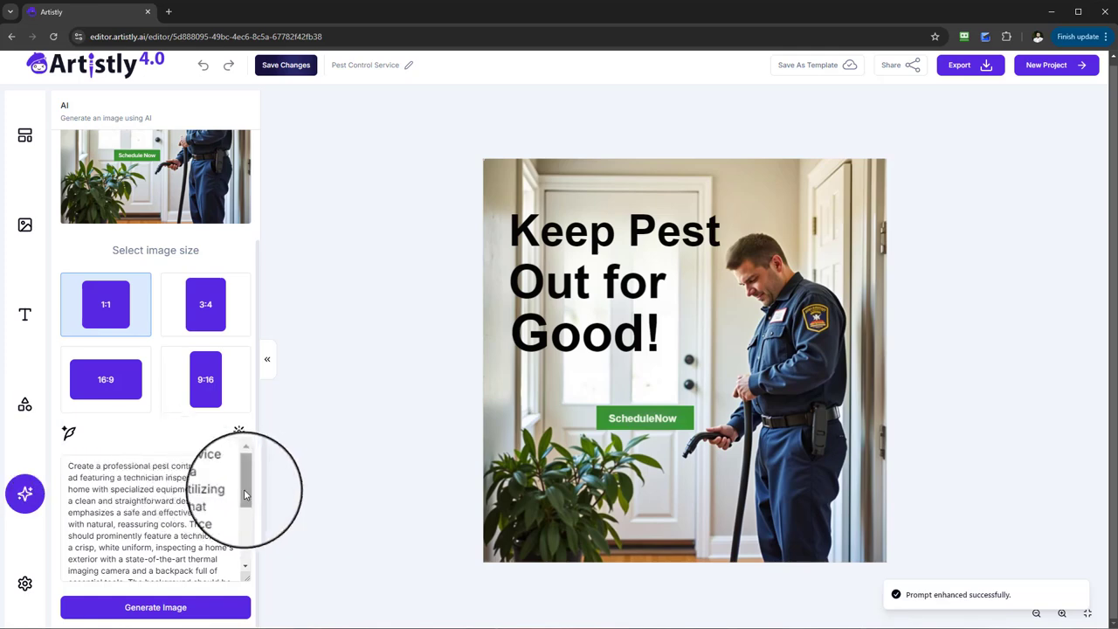
Step: Review the full enhanced prompt, including the technician's uniform colour, and look at the Rewrite Prompt with AI options without applying a rewrite
drag(252, 491, 247, 591)
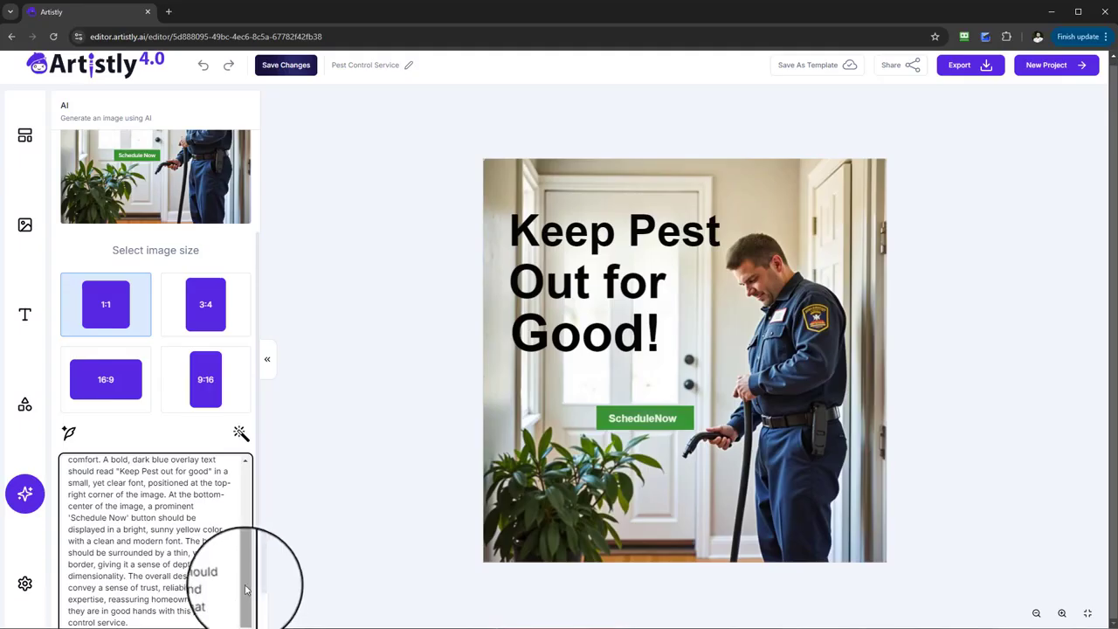
mouse_move(247, 582)
mouse_down()
mouse_move(250, 512)
mouse_move(244, 595)
mouse_up()
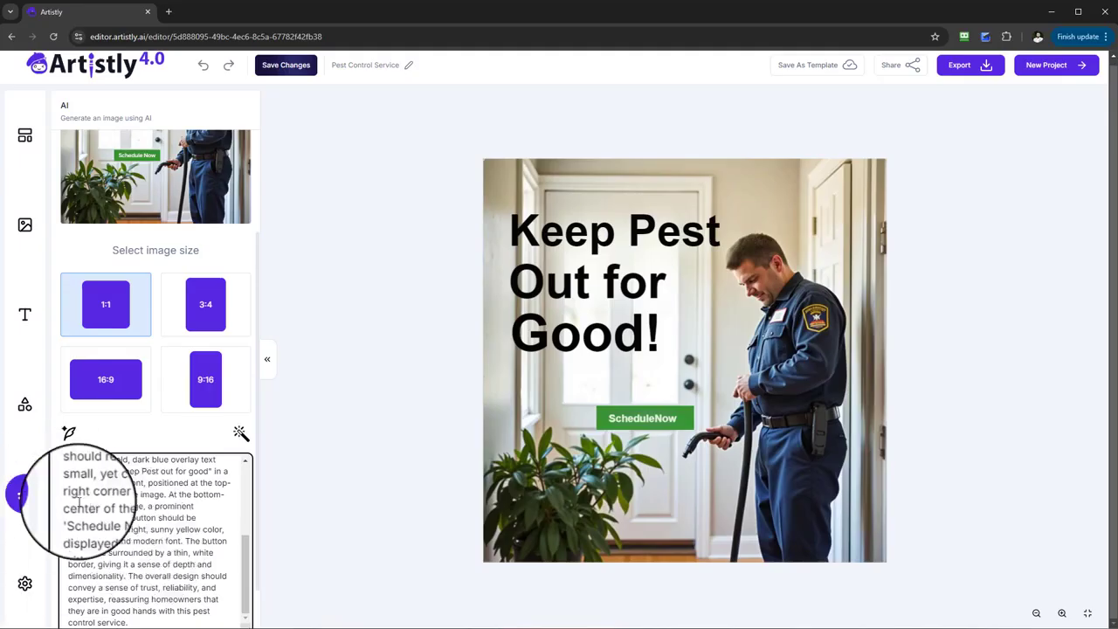
drag(247, 587, 255, 504)
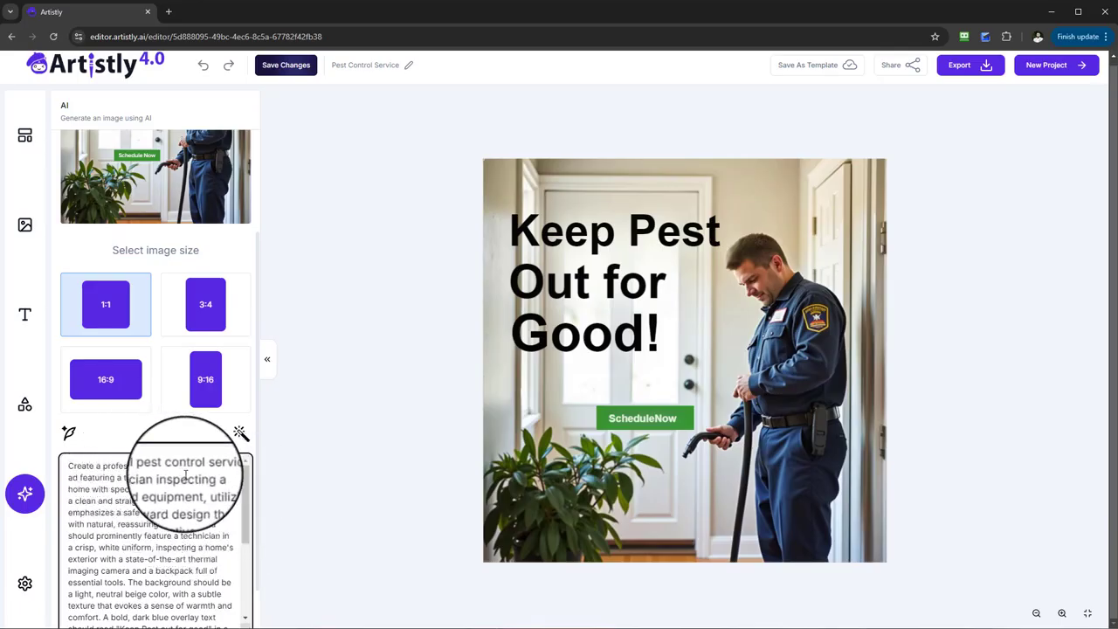
scroll(200, 570, down, 3)
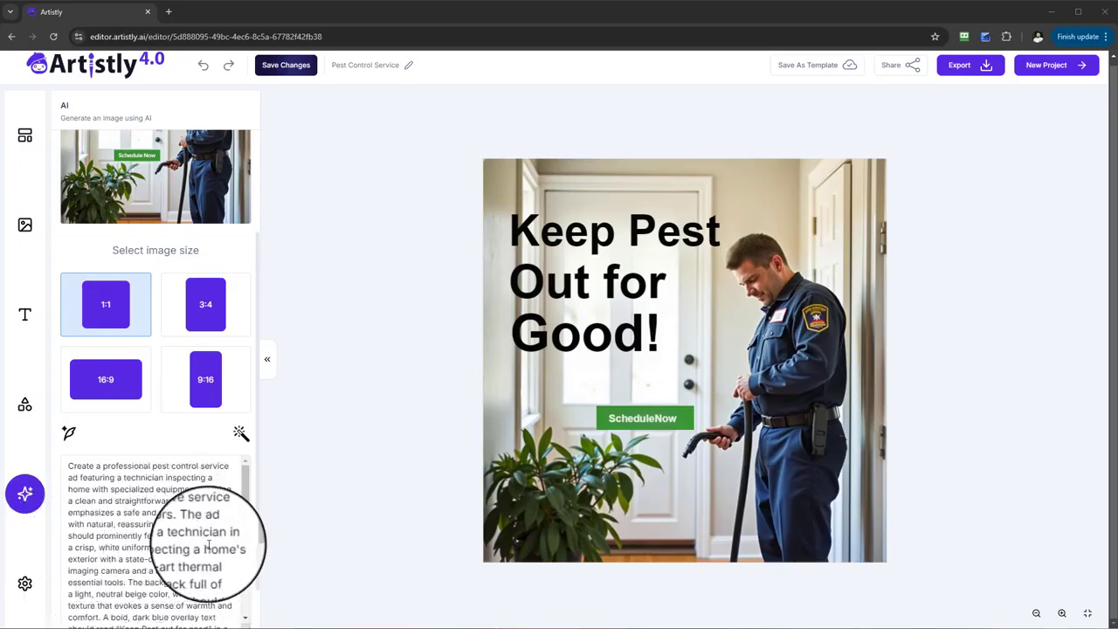
double_click(104, 547)
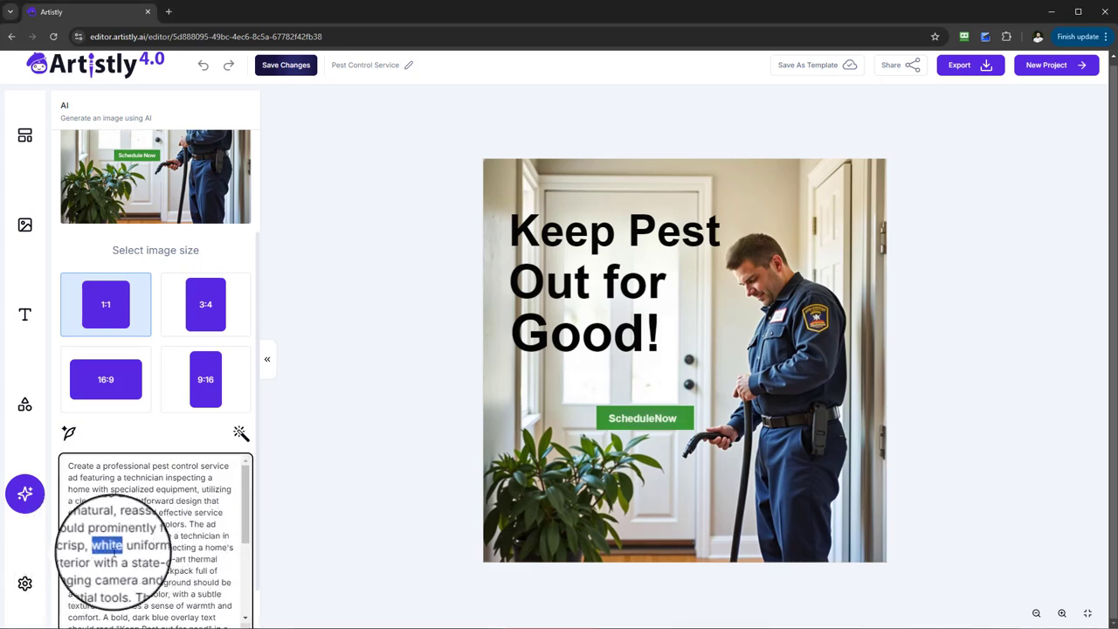
scroll(131, 542, down, 3)
scroll(152, 524, down, 1)
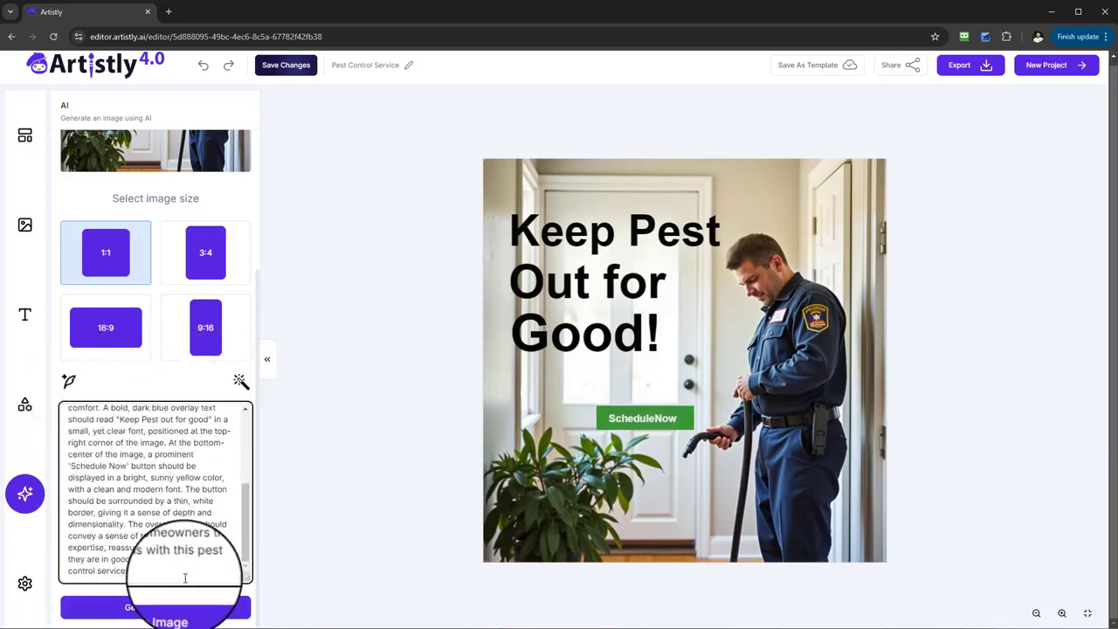
drag(140, 572, 136, 381)
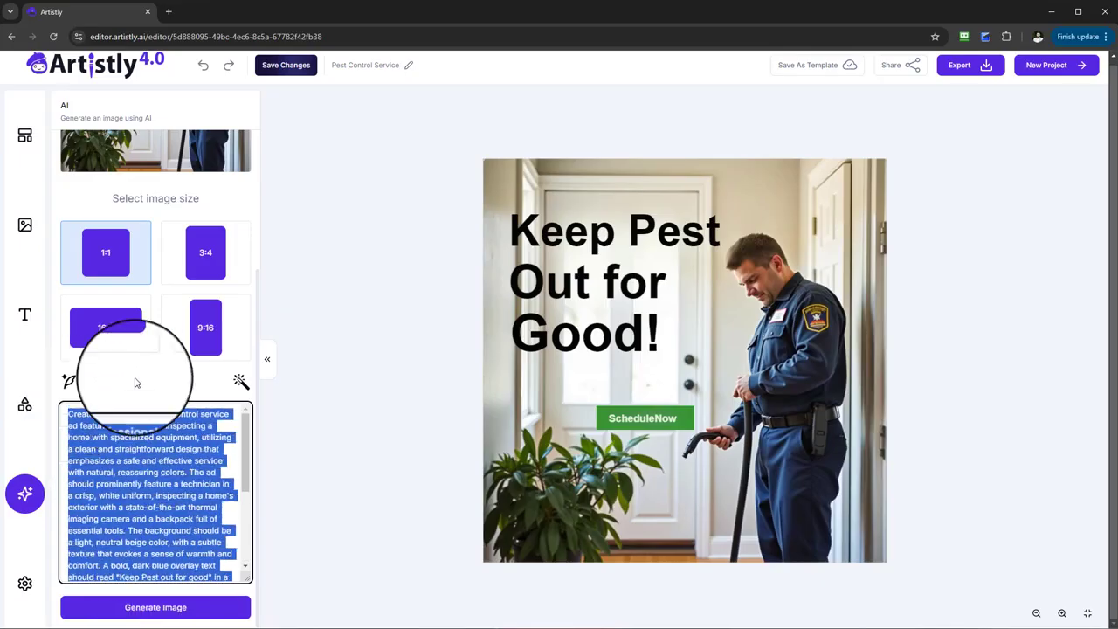
click(135, 382)
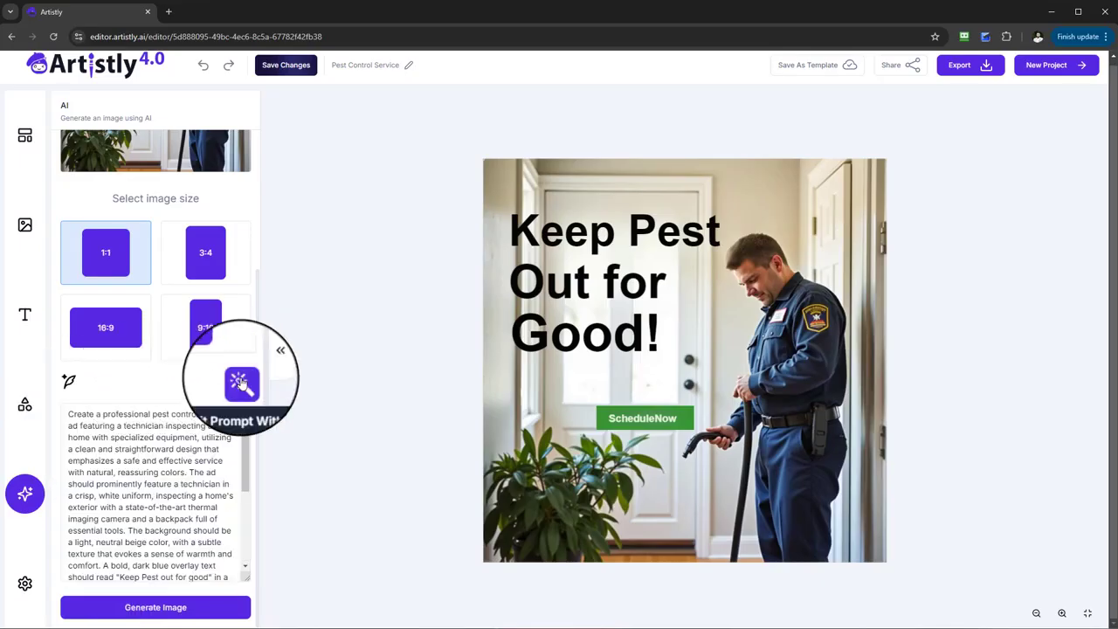
click(242, 383)
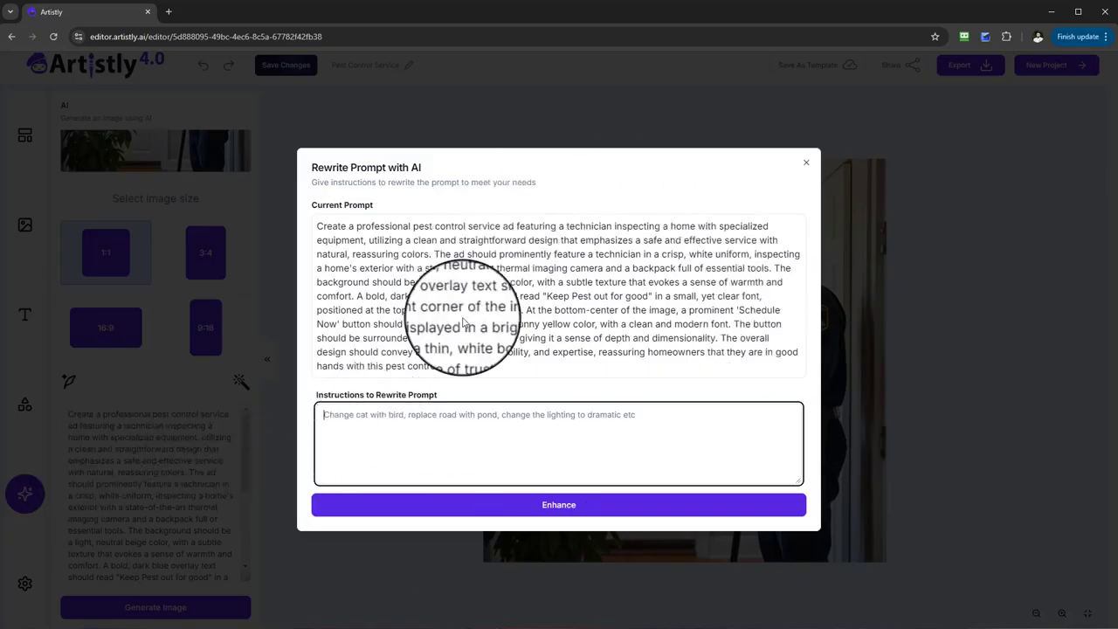
click(806, 166)
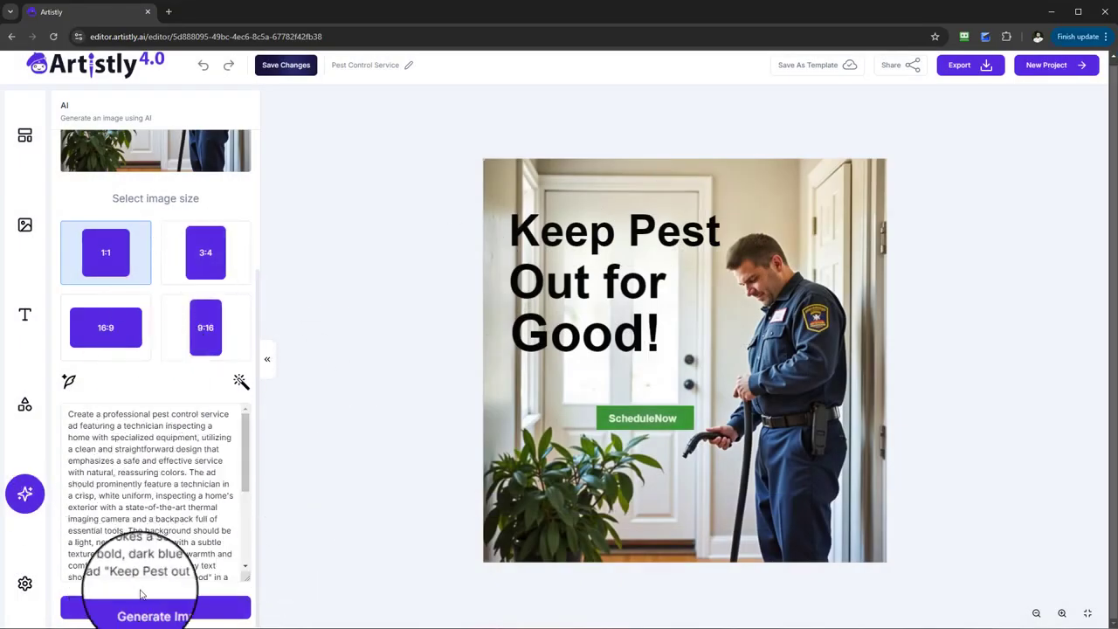
Step: Generate a new 1:1 image from the enhanced prompt and bring its preview into view
click(157, 614)
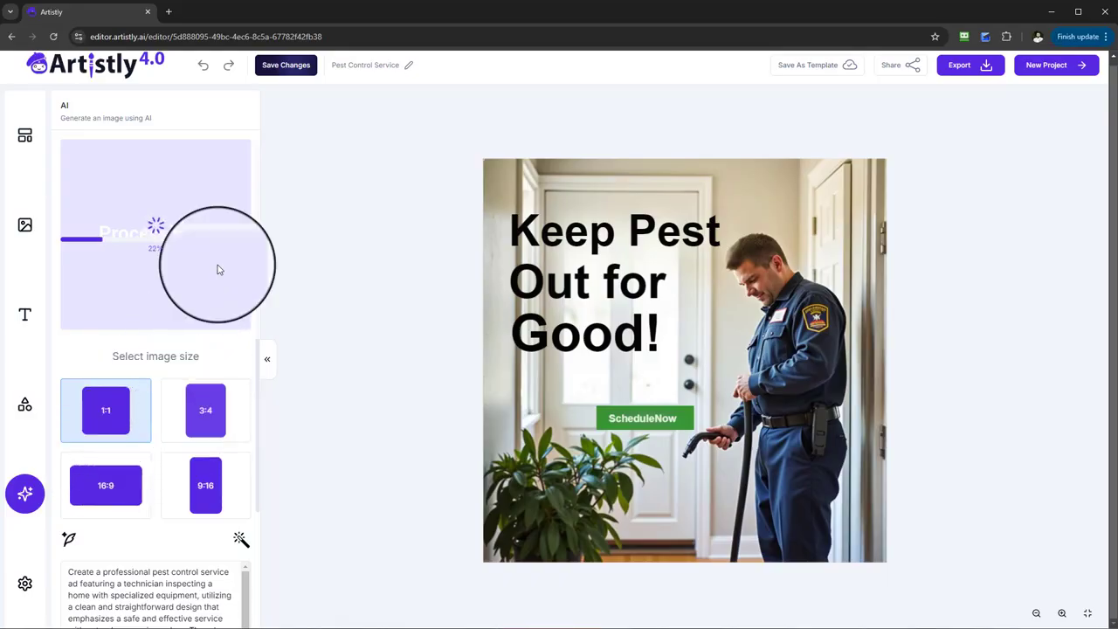
scroll(147, 495, down, 2)
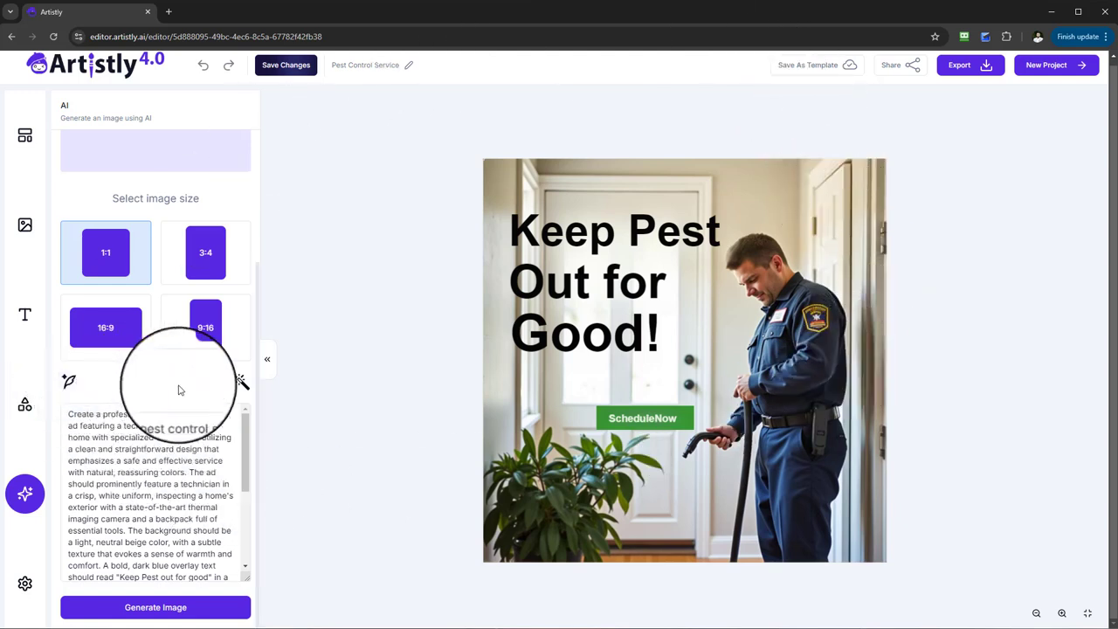
scroll(234, 389, up, 2)
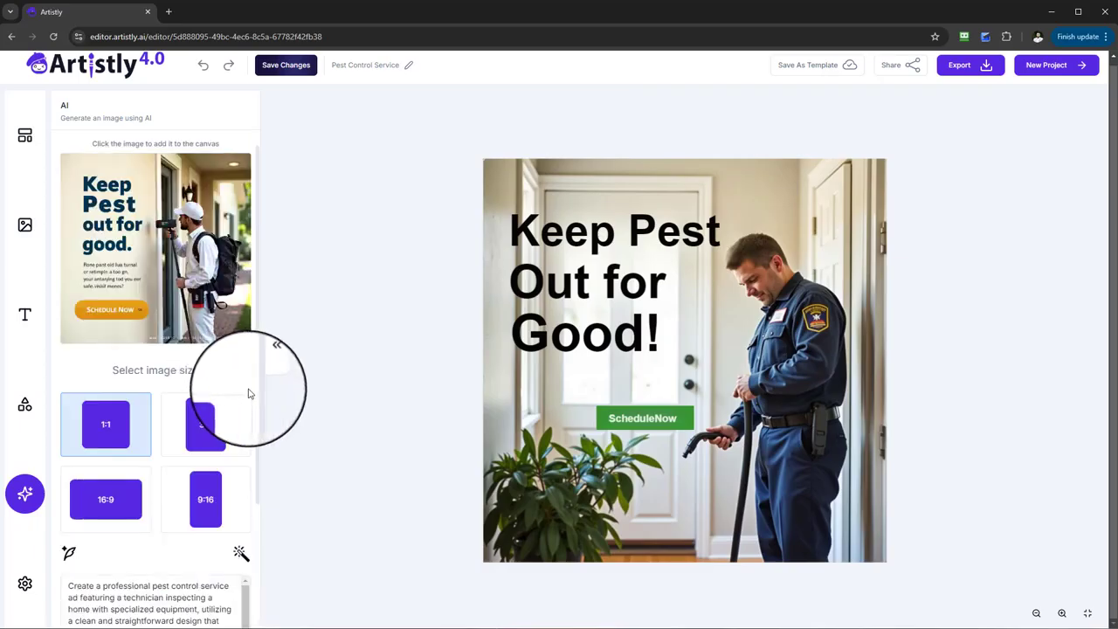
Step: Add the generated pest control image to the canvas and scale it down to fit the canvas edges
click(145, 243)
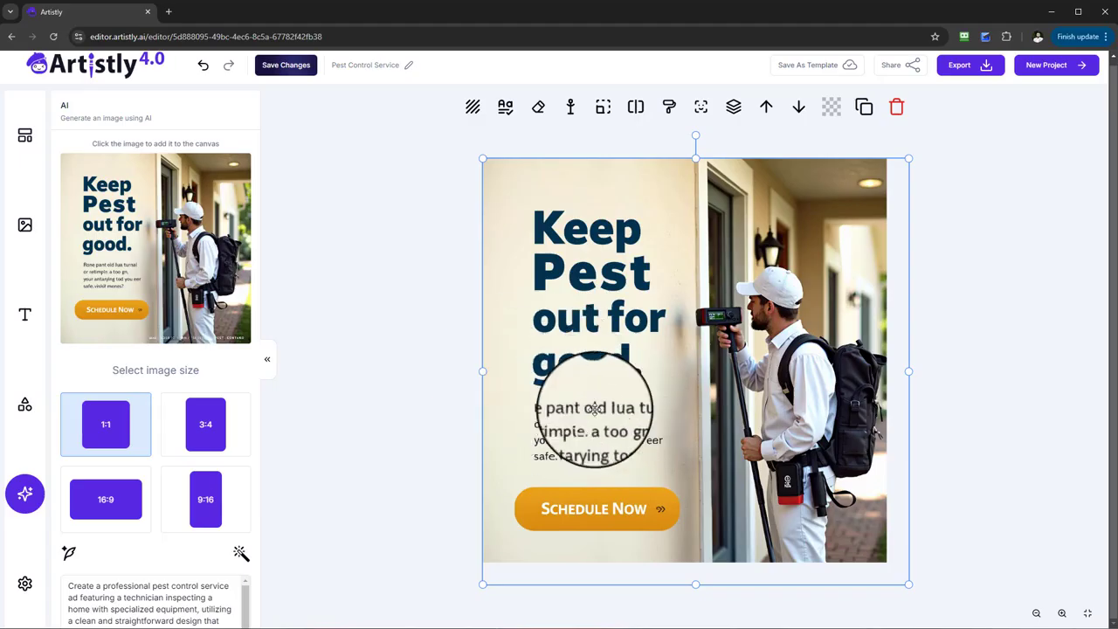
drag(914, 581, 884, 560)
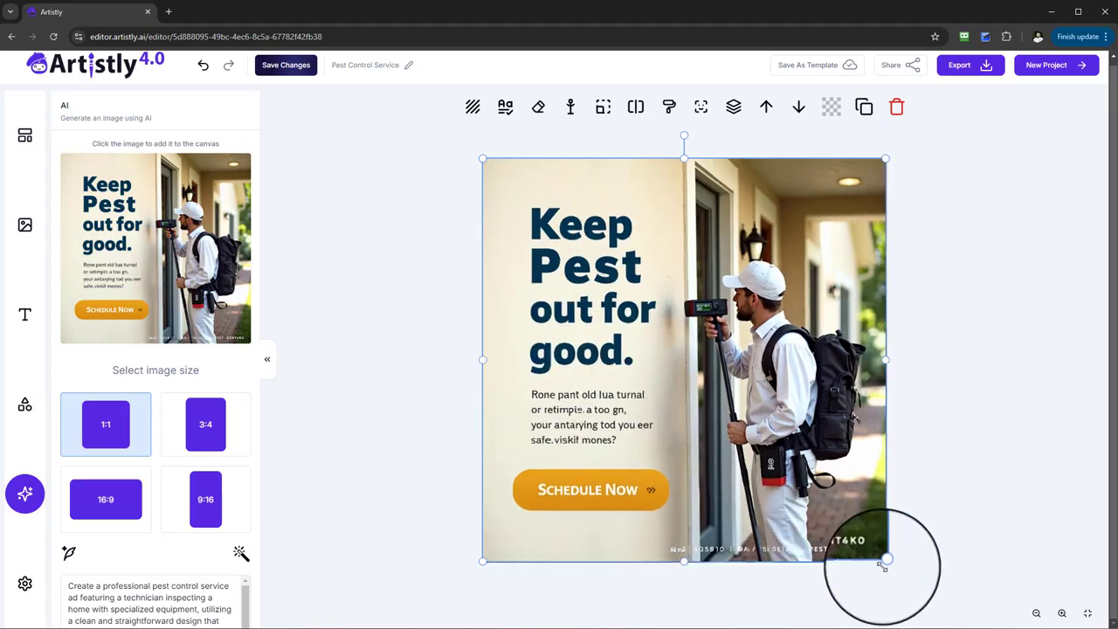
scroll(166, 471, down, 5)
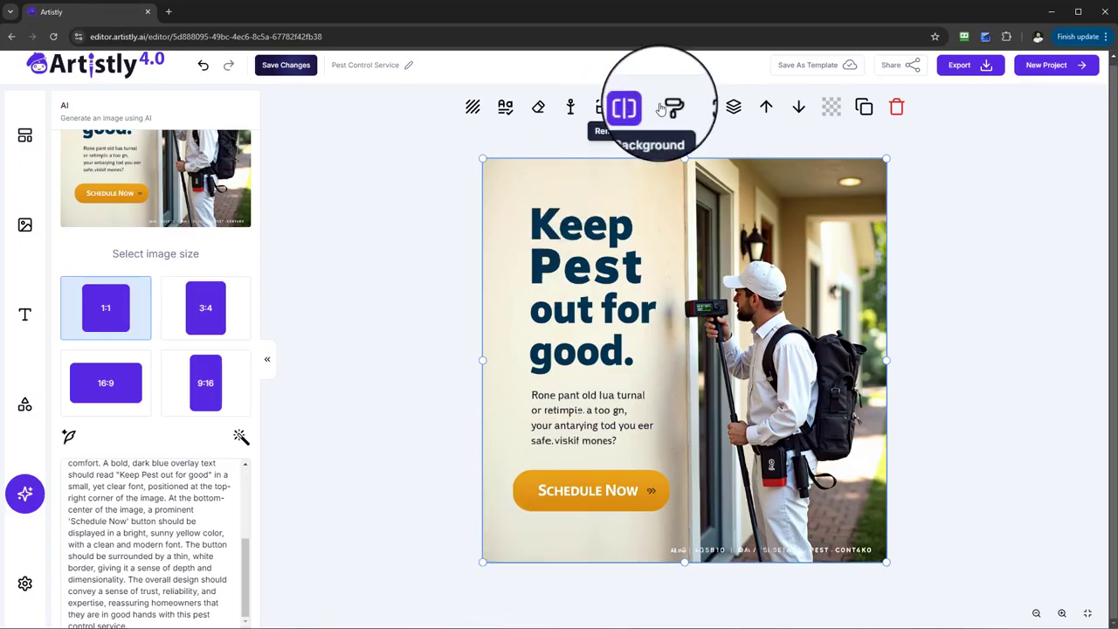
Step: Use Object Remover to erase the small paragraph under the headline and the tiny footer text, and add the cleaned image to the canvas
click(538, 107)
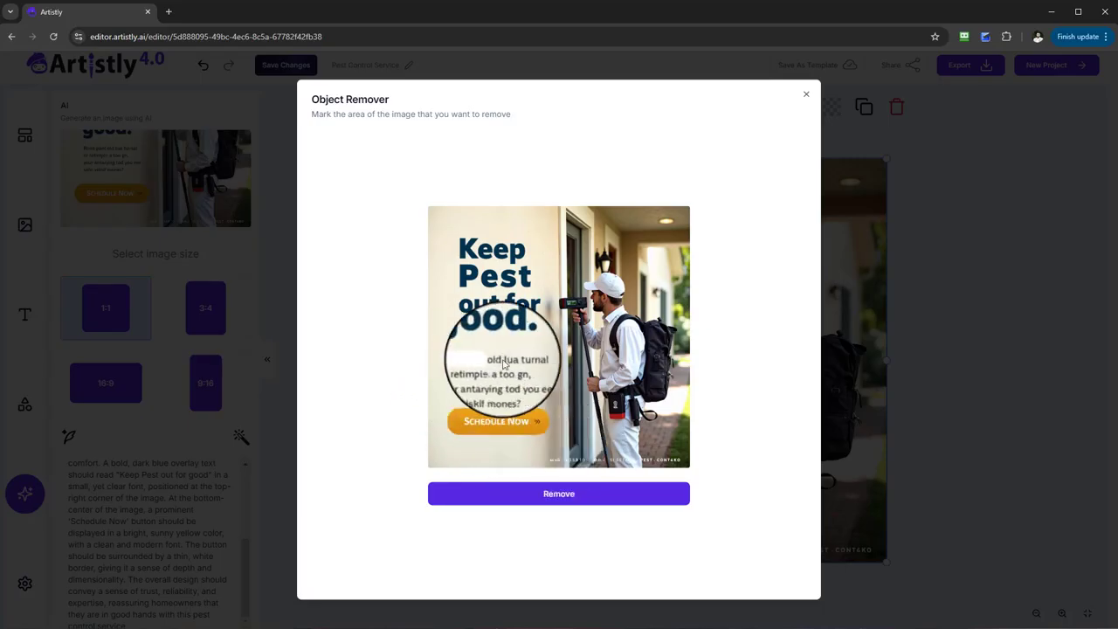
mouse_move(502, 360)
mouse_down()
mouse_move(480, 367)
mouse_move(519, 369)
mouse_move(457, 375)
mouse_move(540, 365)
mouse_move(496, 389)
mouse_move(464, 390)
mouse_up()
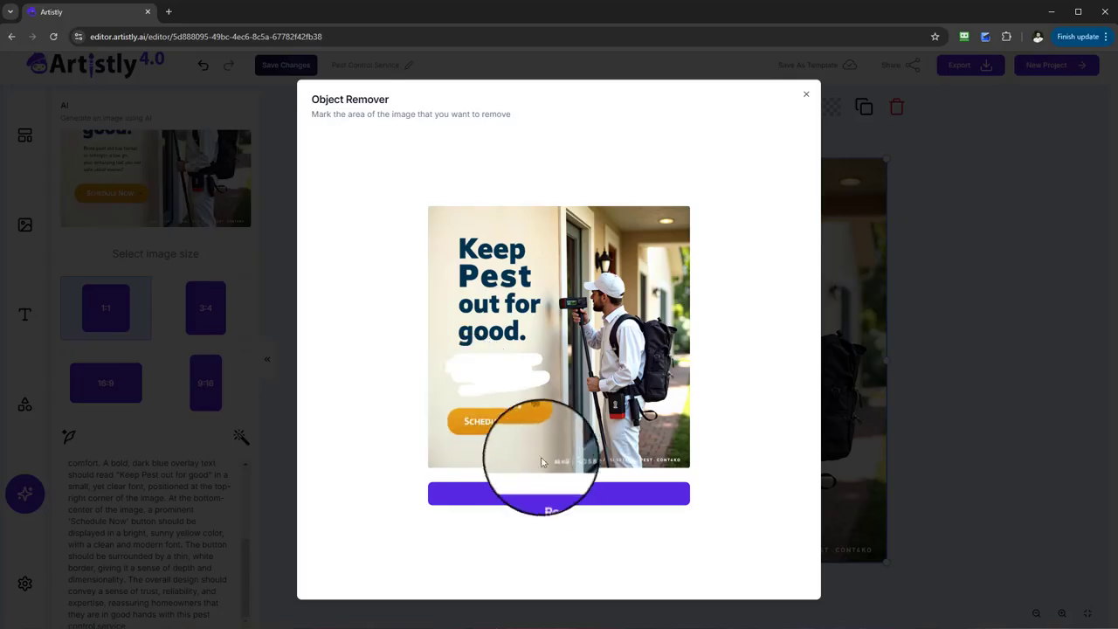
drag(541, 461, 678, 461)
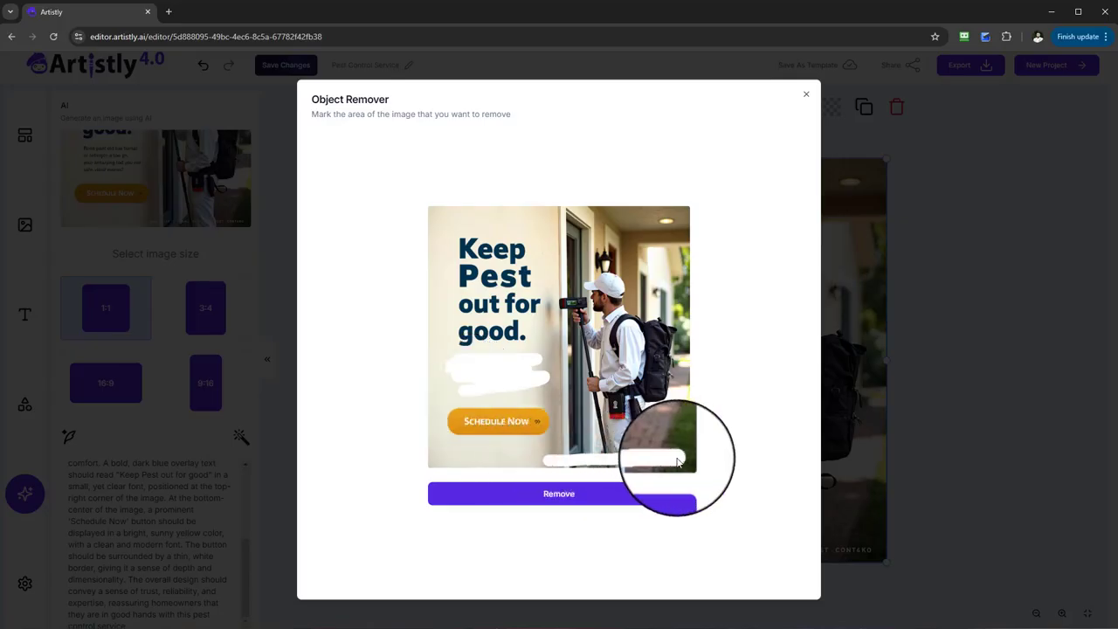
click(609, 503)
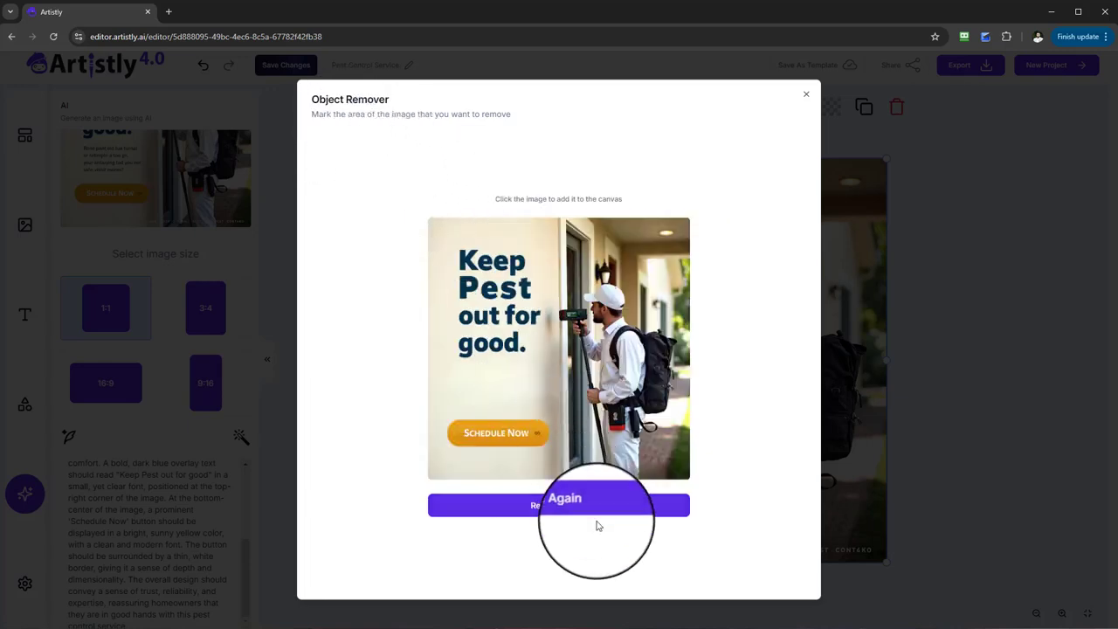
click(619, 274)
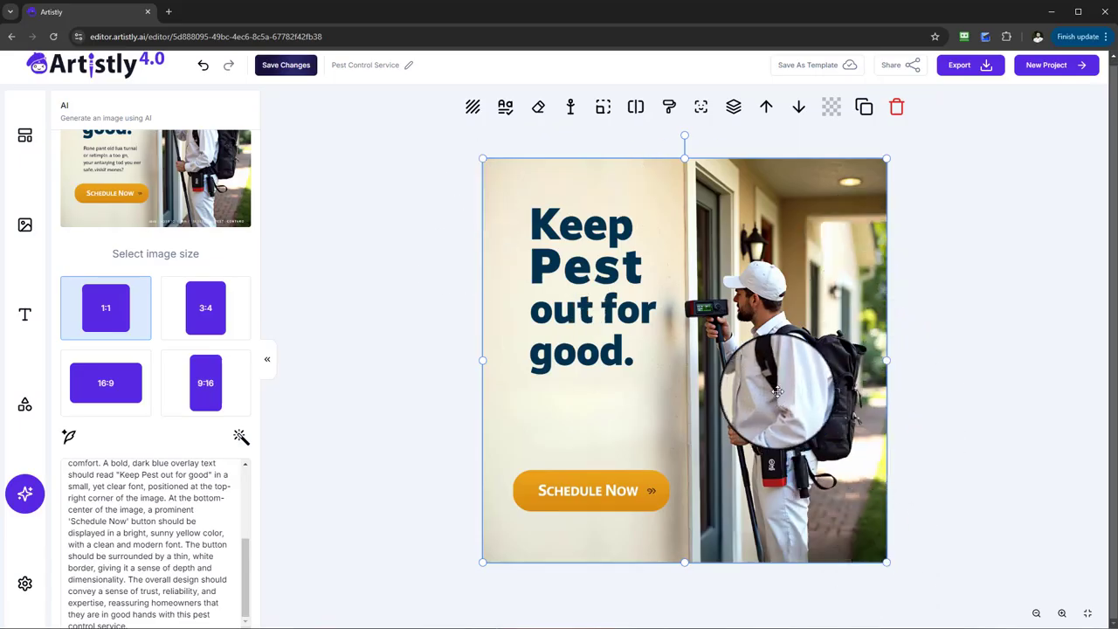
Step: Smart Expand the cleaned pest control image to 16:9 without a resize instruction and add the result to the canvas
click(602, 109)
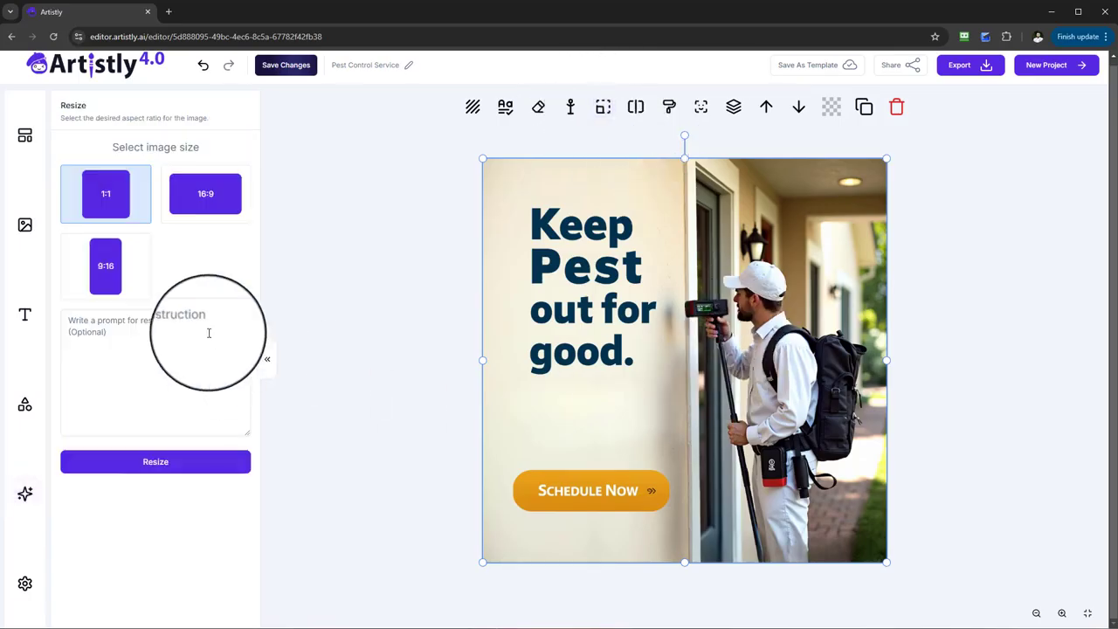
click(231, 206)
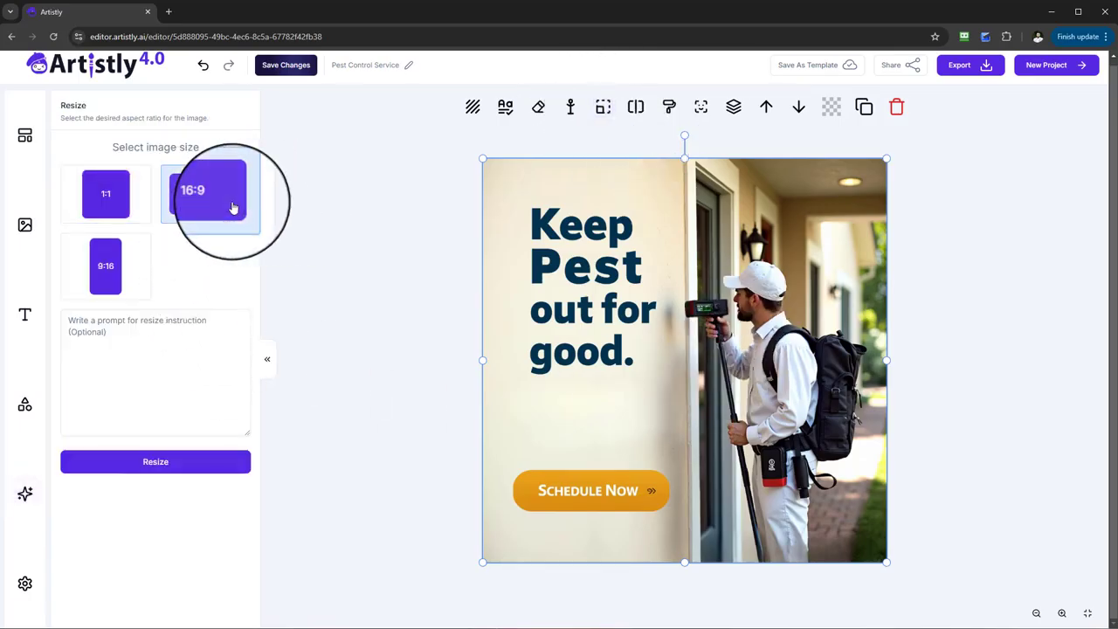
click(142, 469)
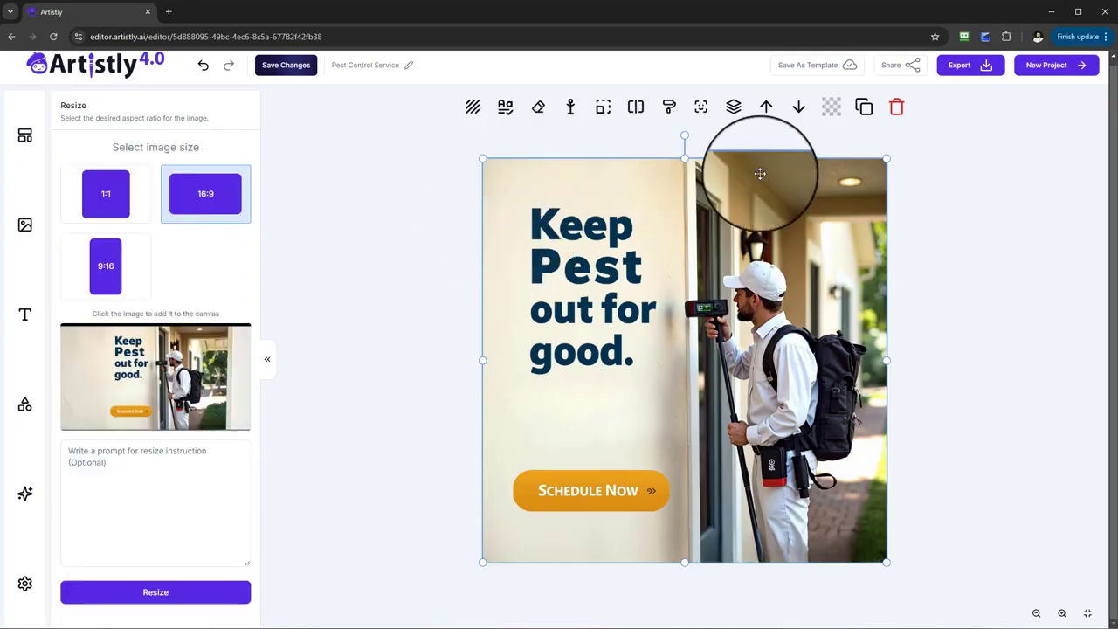
click(152, 383)
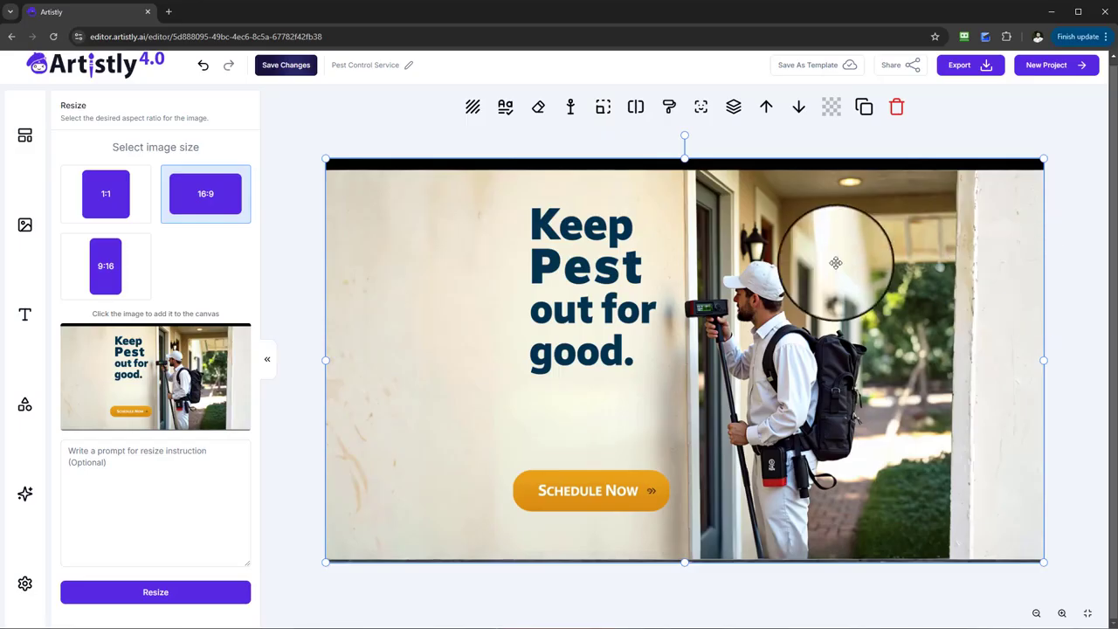
Step: Look at the Inpainting tool for the expanded image and the Rewrite Prompt with AI instructions field without applying either
click(669, 107)
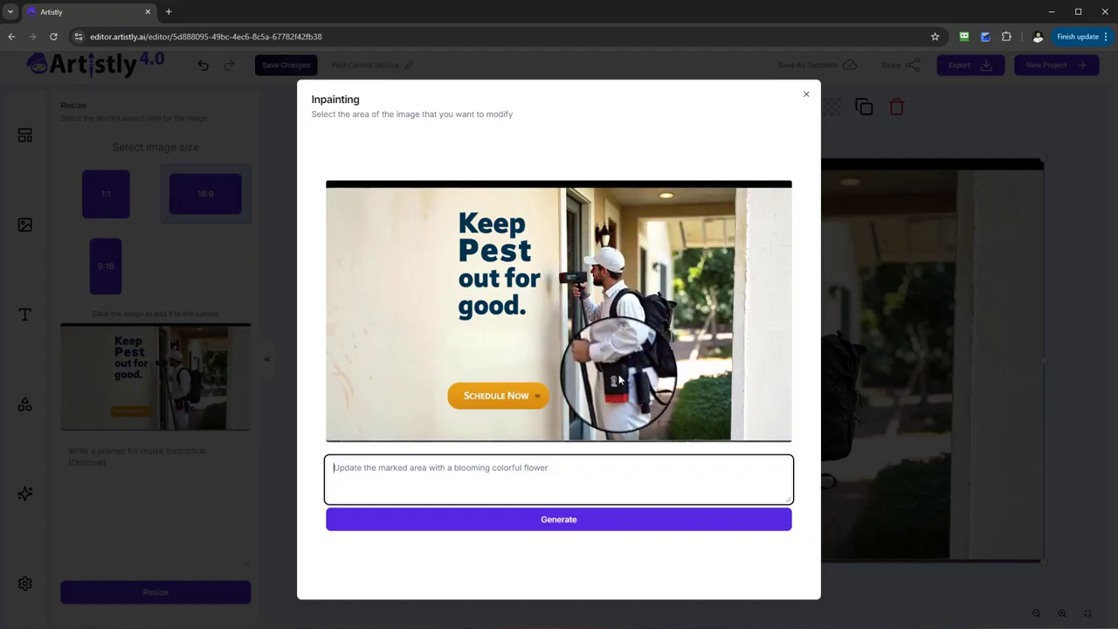
click(806, 94)
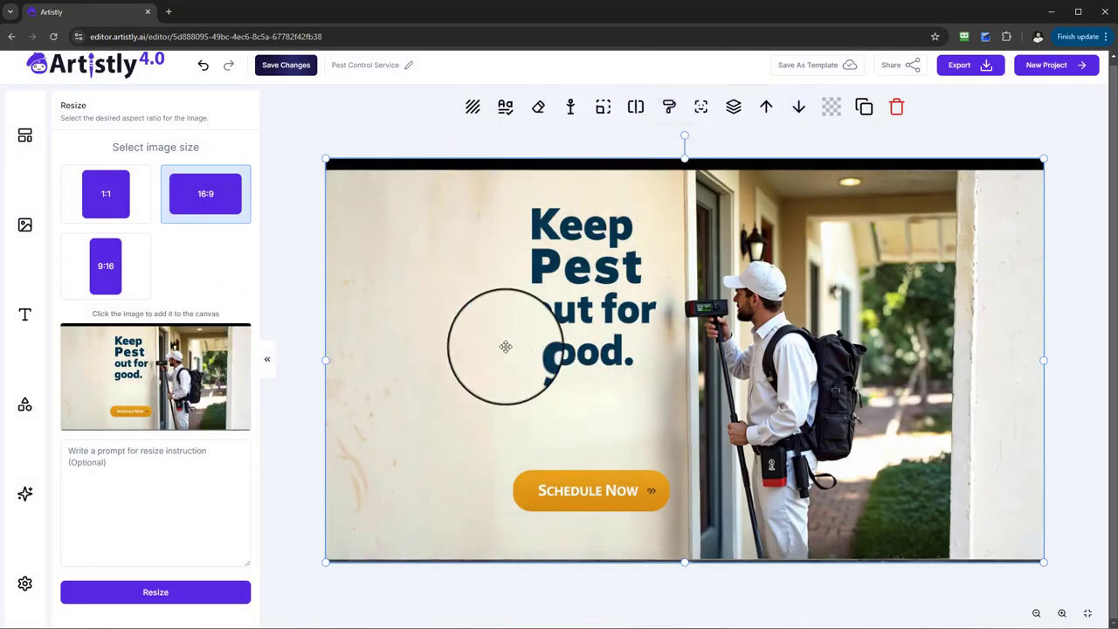
click(25, 494)
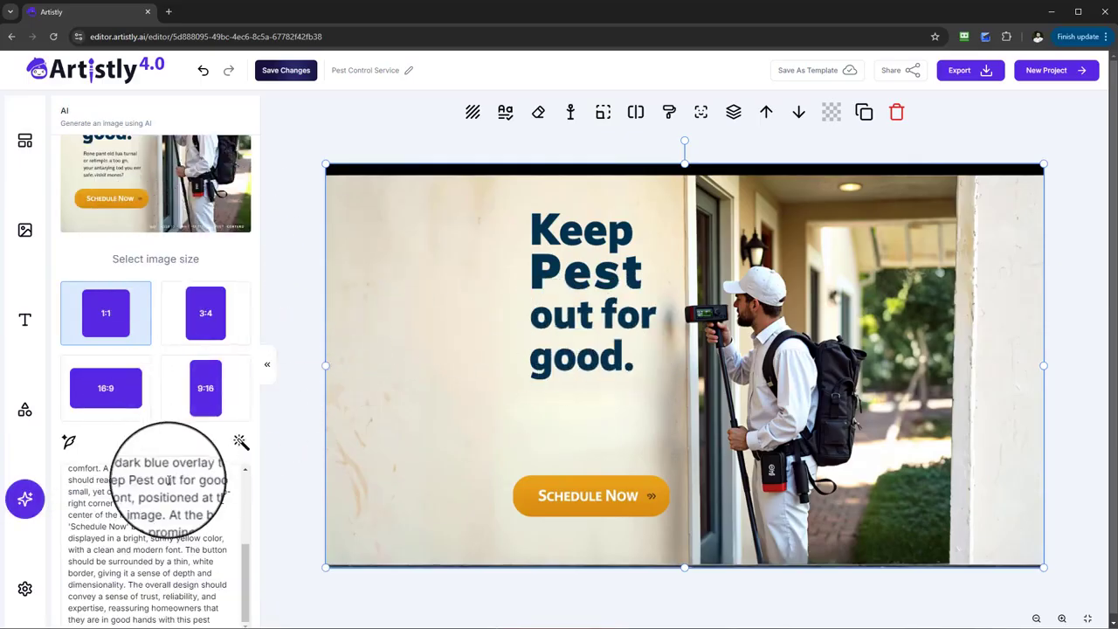
scroll(169, 479, down, 1)
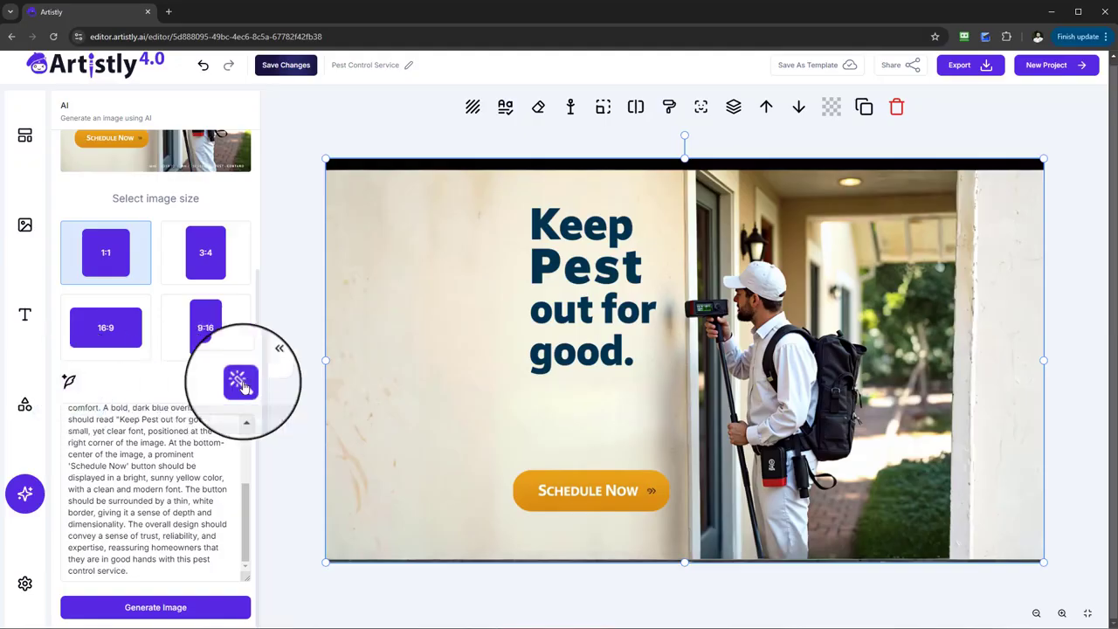
click(241, 382)
drag(312, 175, 460, 175)
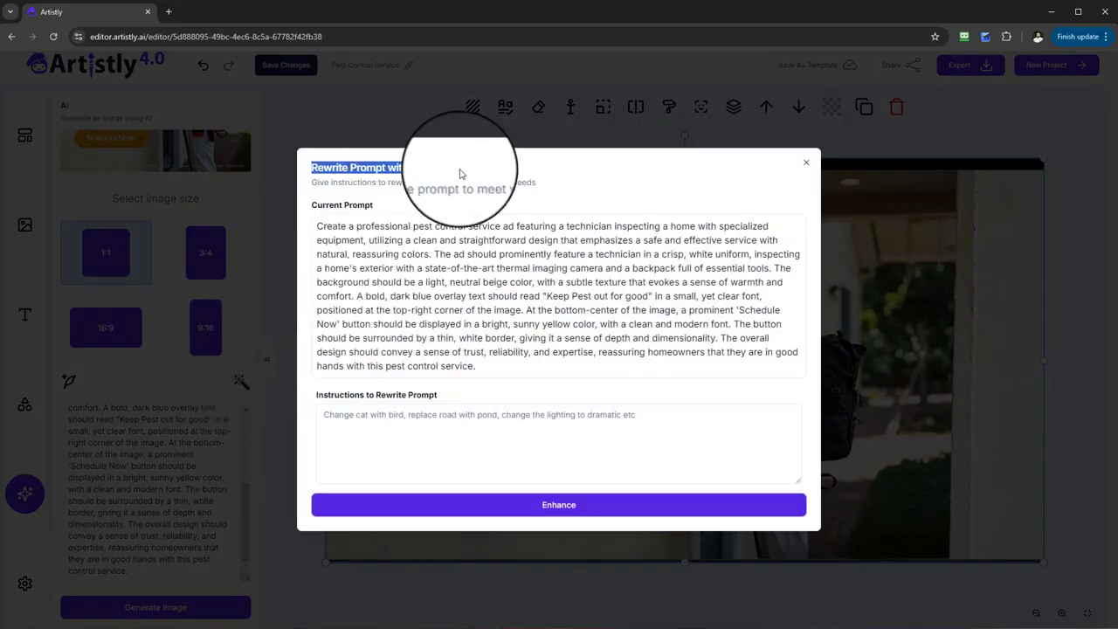
click(448, 431)
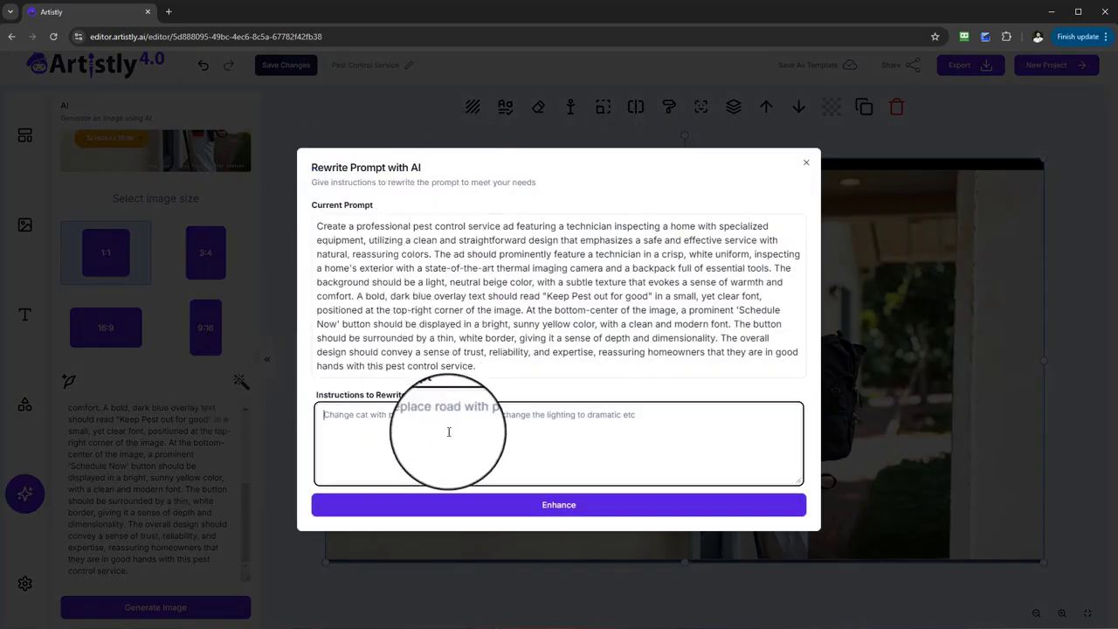
click(806, 166)
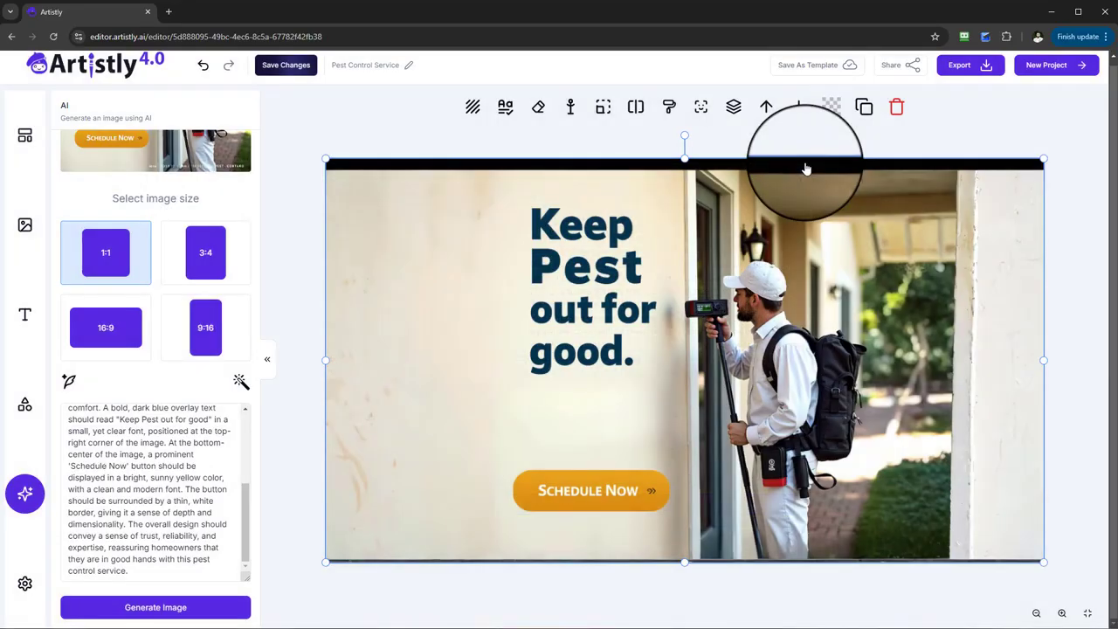
scroll(131, 376, up, 3)
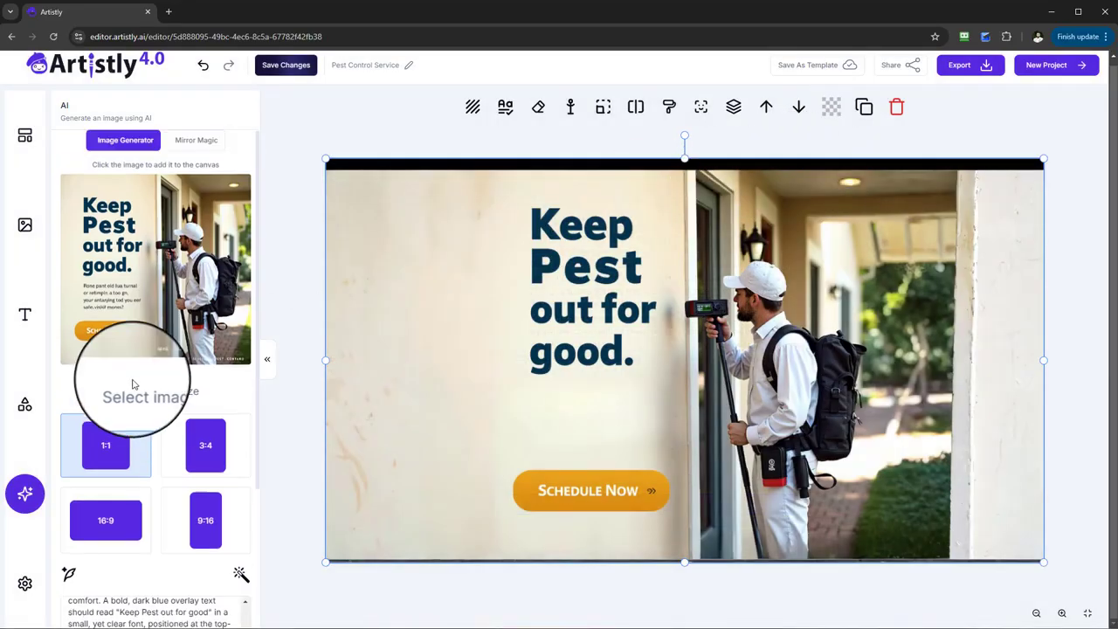
Step: Clear the canvas by deleting the expanded image, the underlying technician photo, the "Keep Pest Out for Good!" text and the ScheduleNow button
click(897, 106)
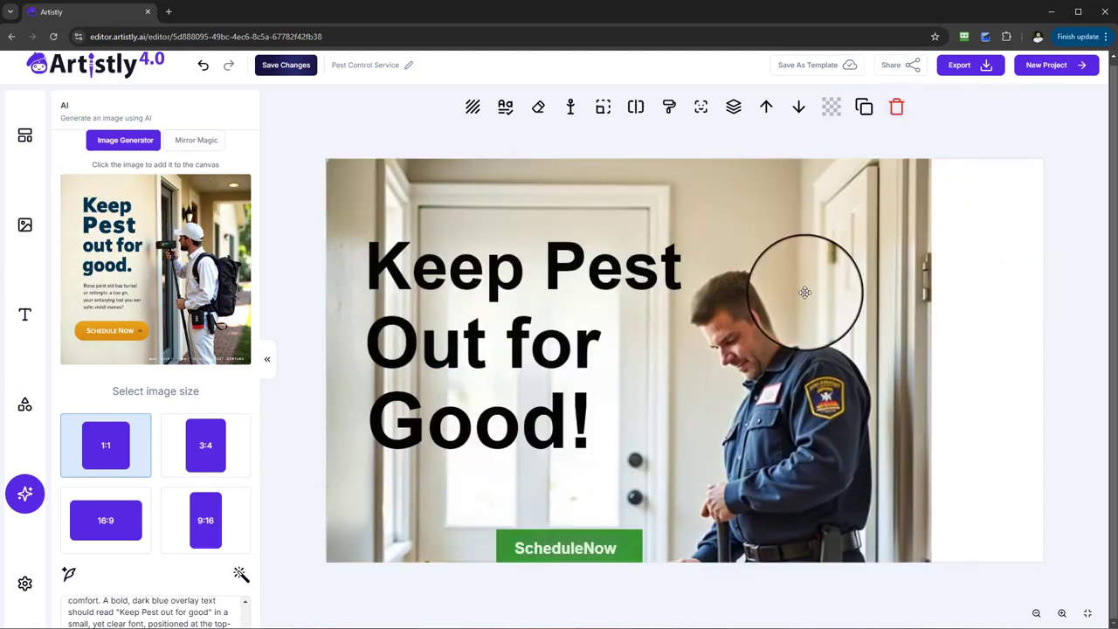
click(895, 112)
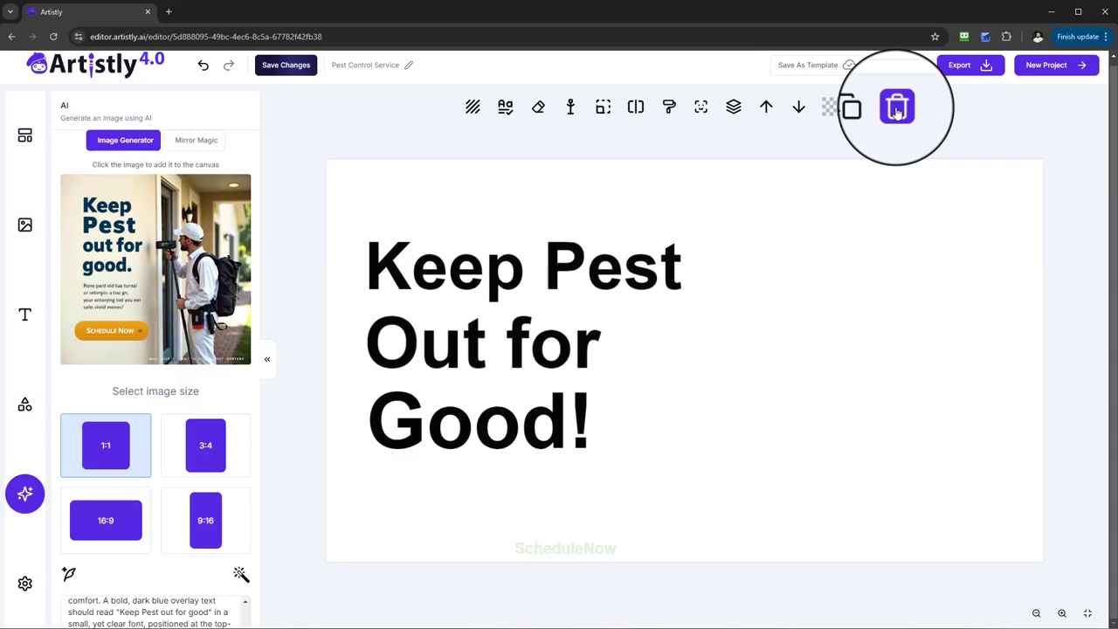
click(651, 271)
key(Delete)
click(538, 354)
key(Delete)
click(524, 424)
key(Delete)
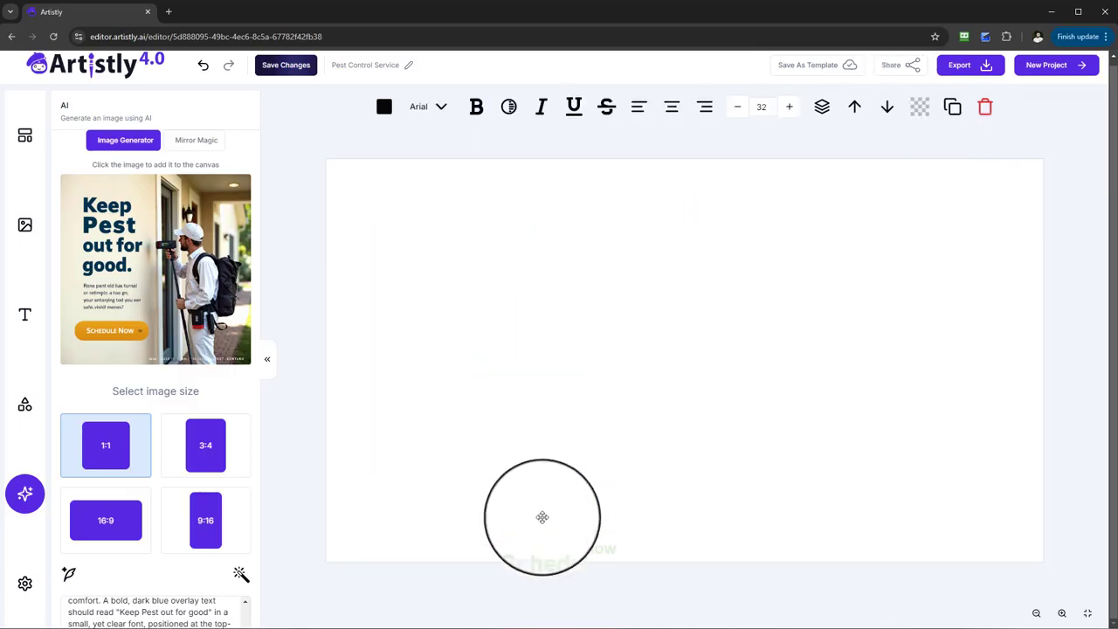
click(544, 546)
key(Delete)
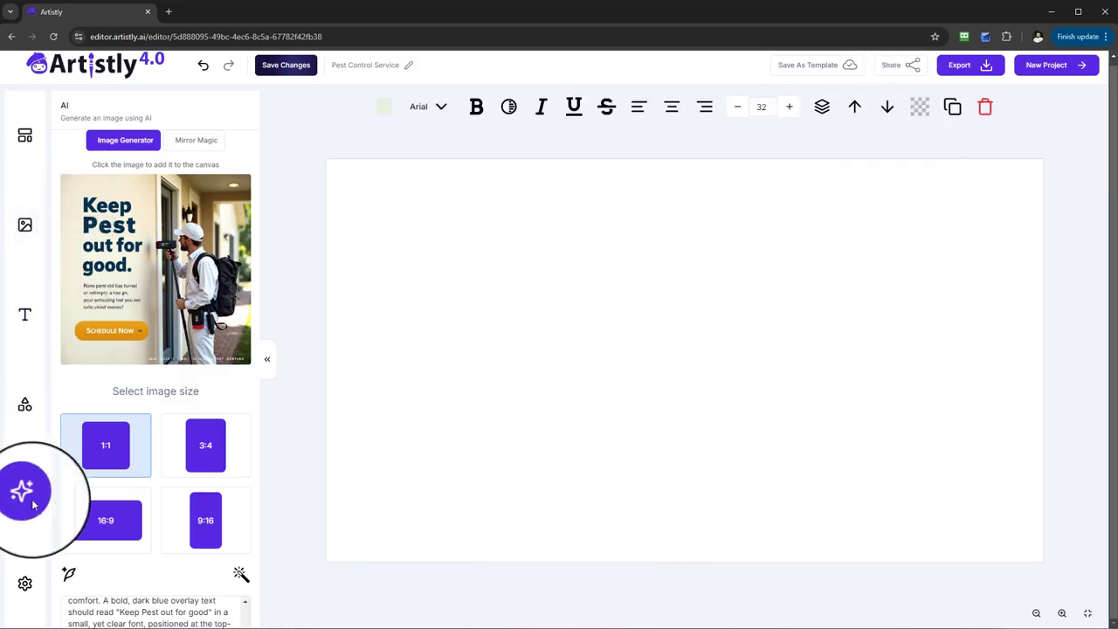
Step: Replace the image prompt with 'create an ad for roofing with text on the add that says "50% off"' and enhance it with AI
scroll(214, 428, down, 2)
click(175, 562)
key(ctrl+a)
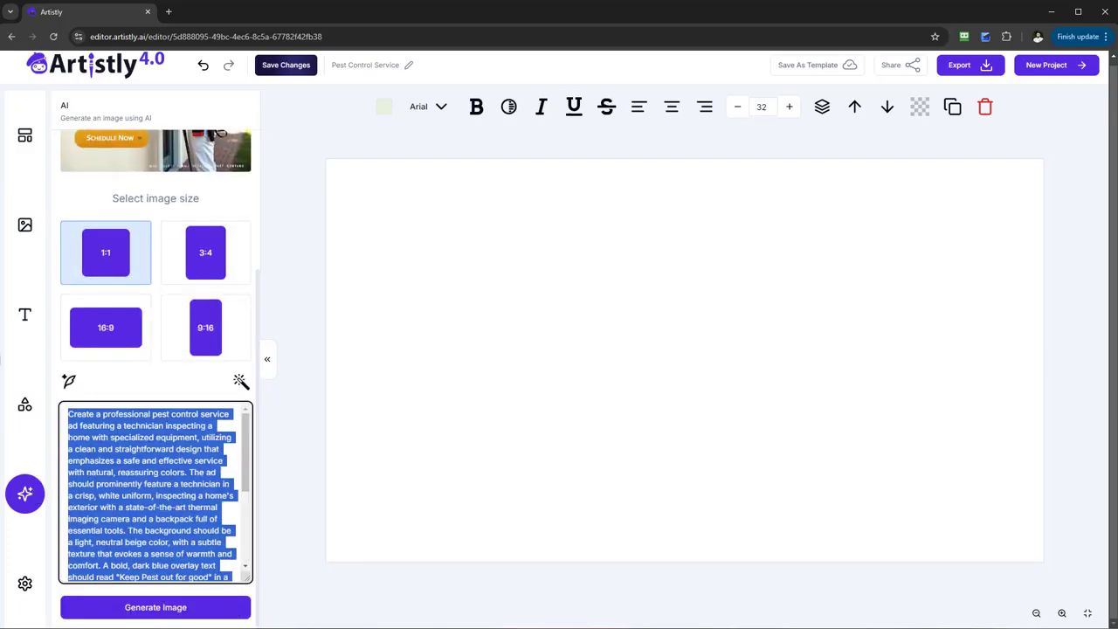
key(BackSpace)
text(c)
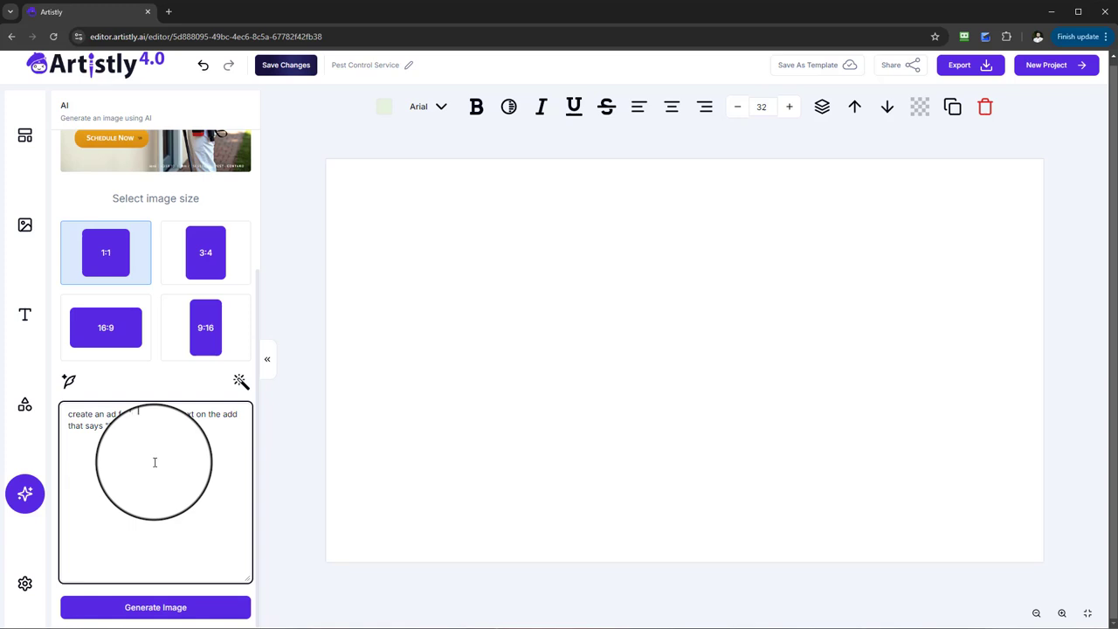
click(68, 381)
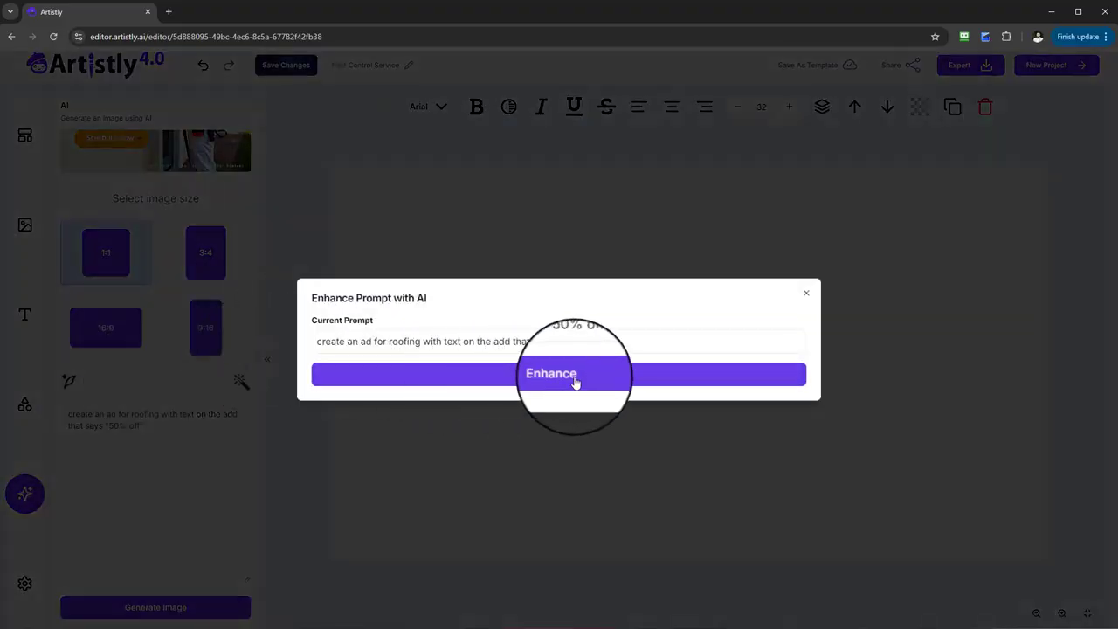
click(575, 381)
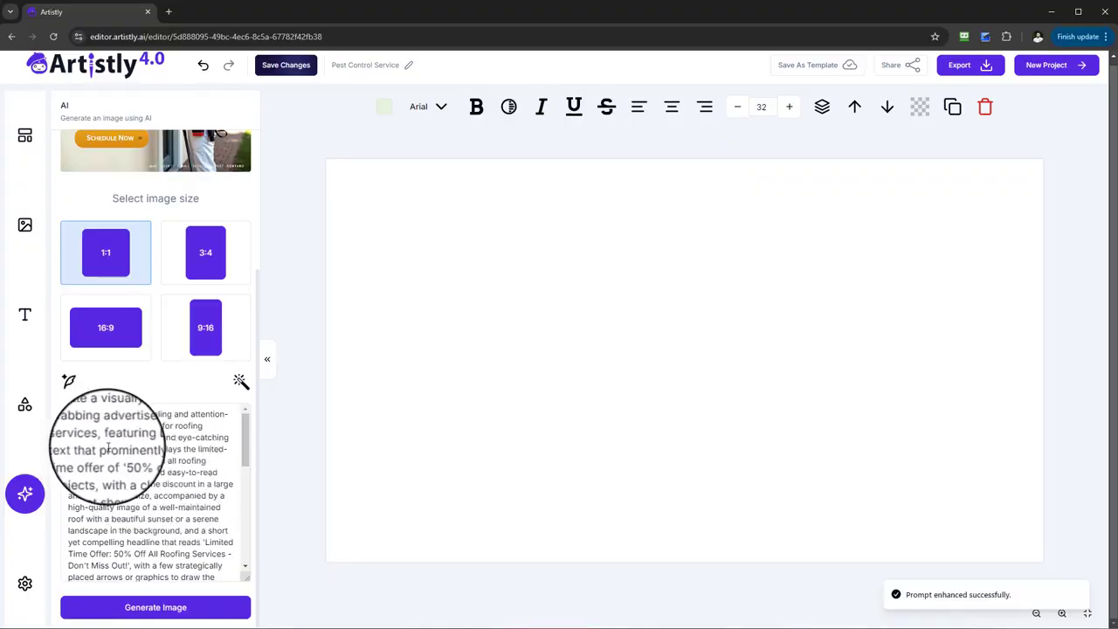
Step: Read through the enhanced roofing ad prompt and view it in Rewrite Prompt with AI without applying a rewrite
scroll(110, 455, down, 5)
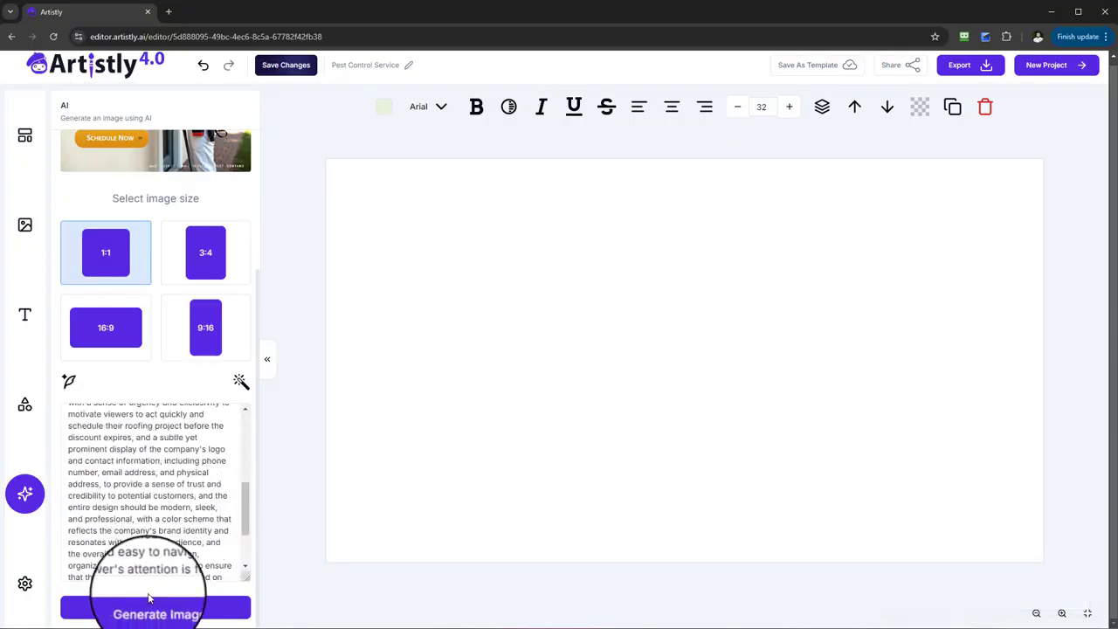
scroll(149, 471, up, 3)
scroll(136, 454, down, 8)
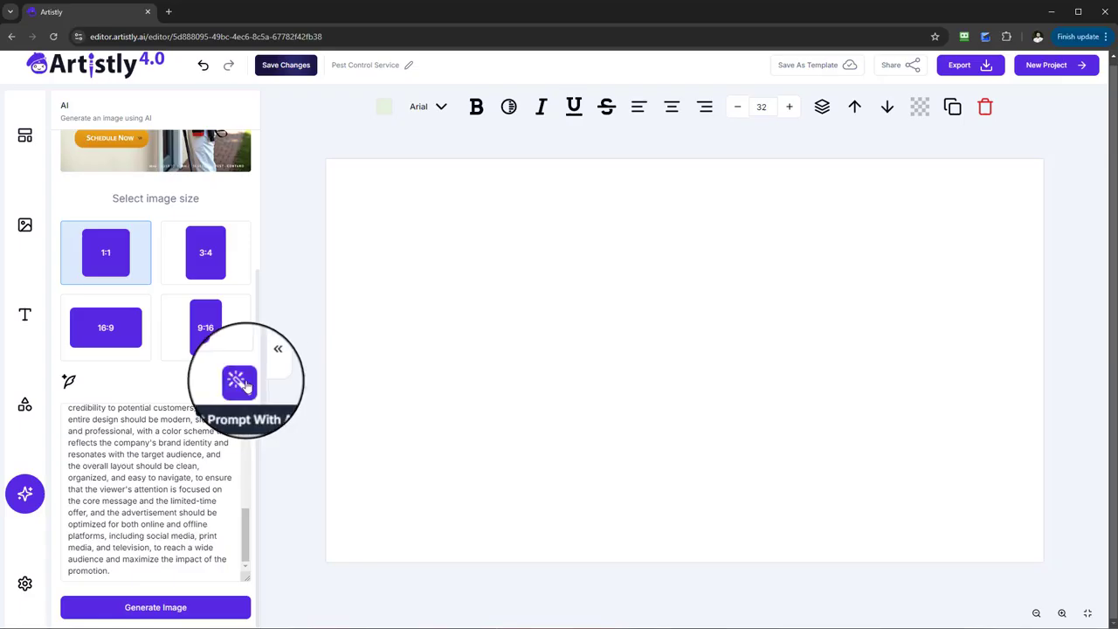
click(239, 382)
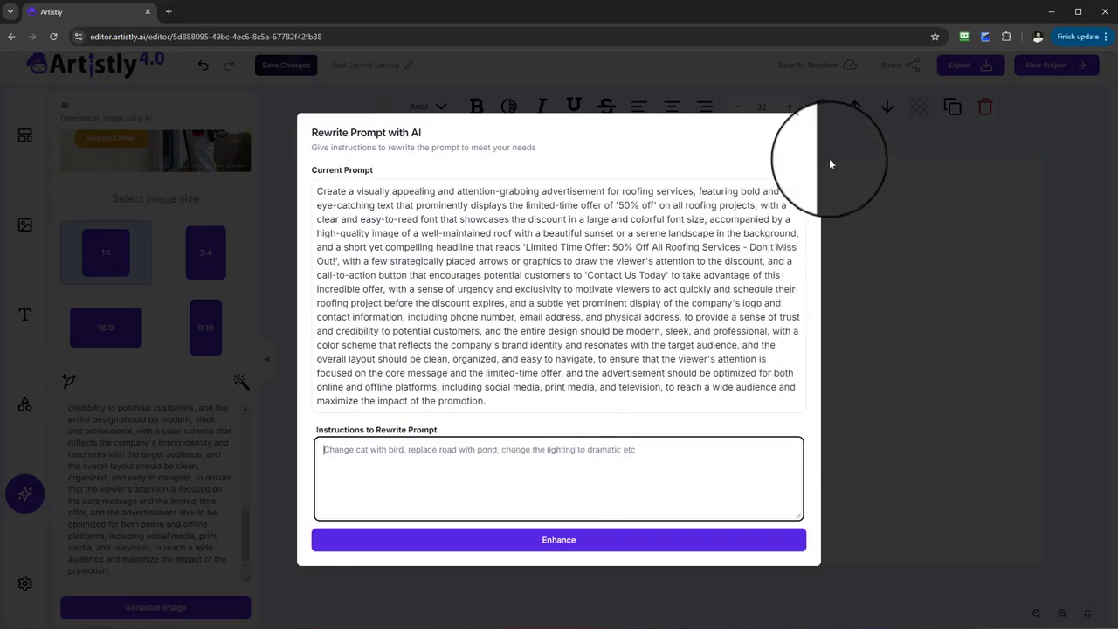
click(805, 129)
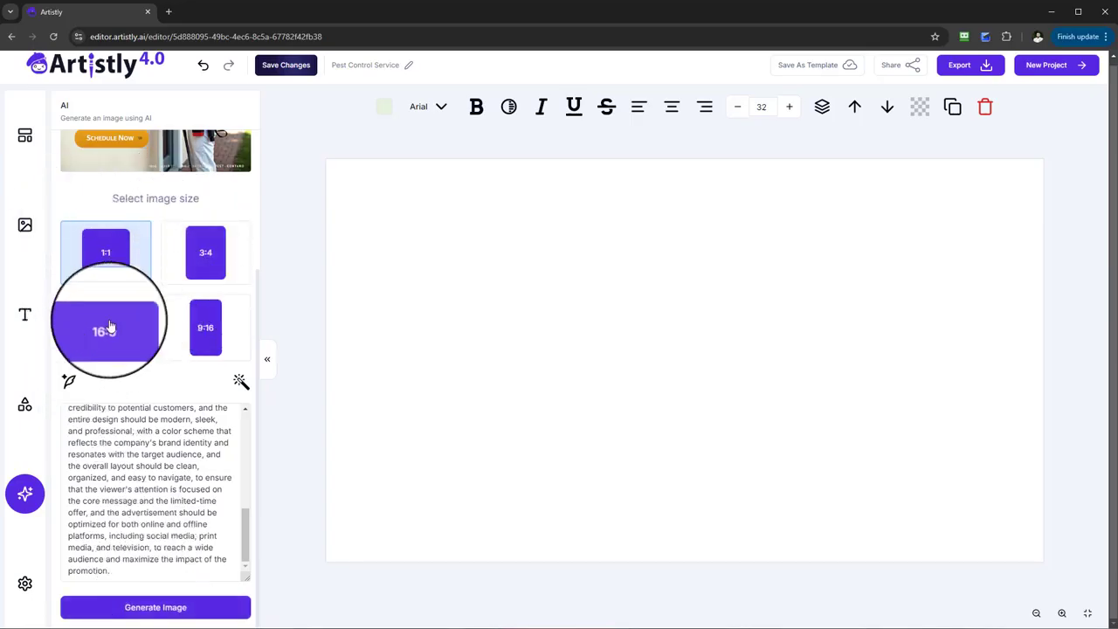
Step: Generate a 1:1 image from the enhanced roofing prompt and add it to the canvas
click(179, 603)
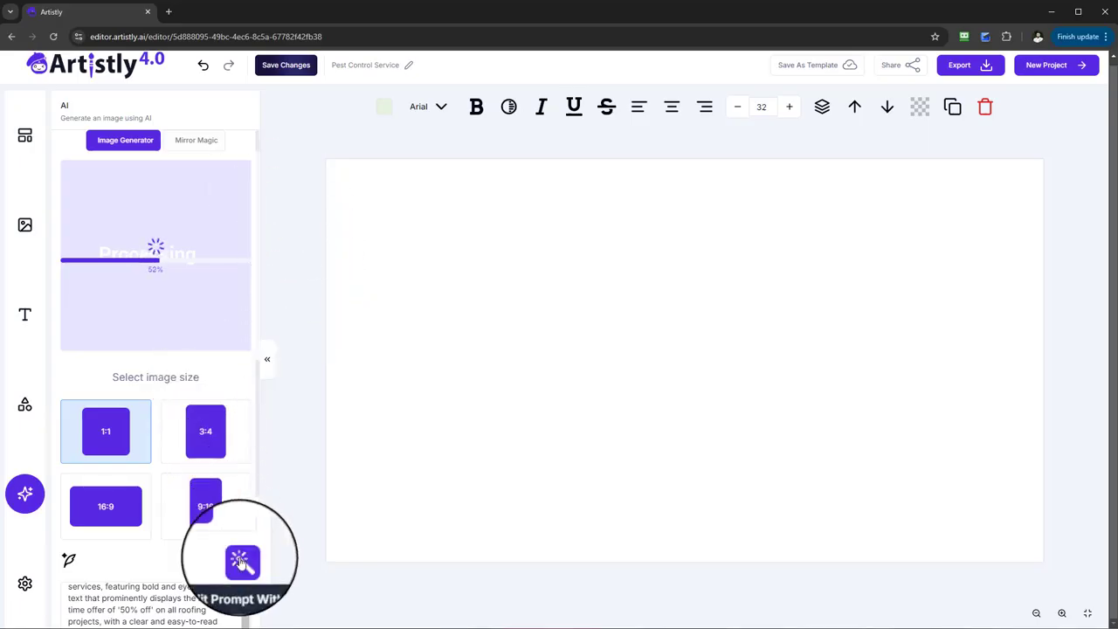
scroll(243, 502, down, 1)
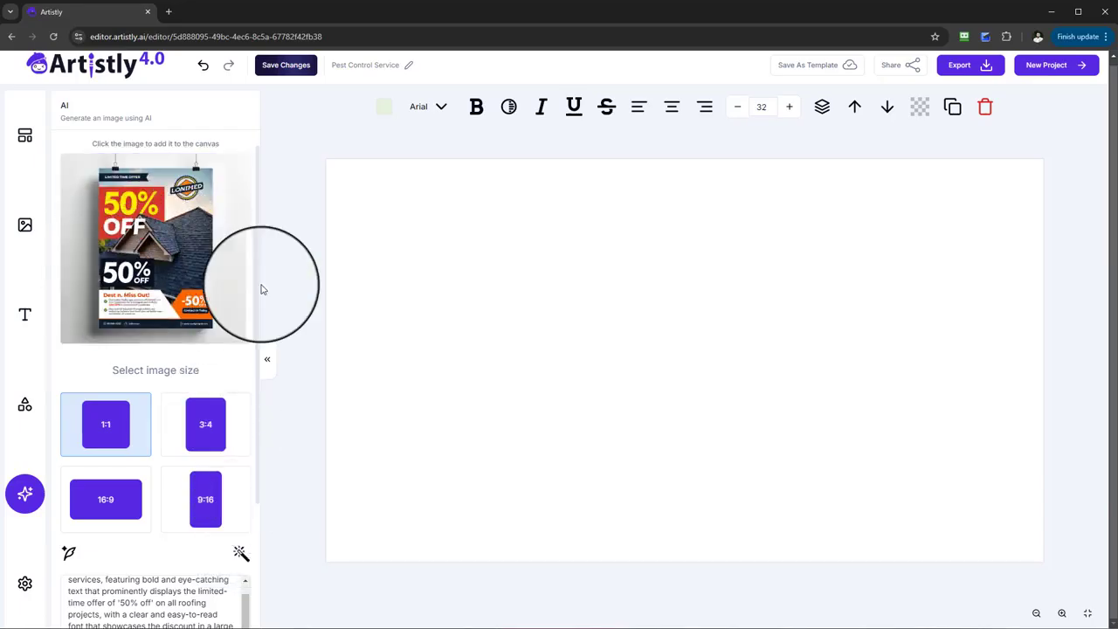
click(166, 245)
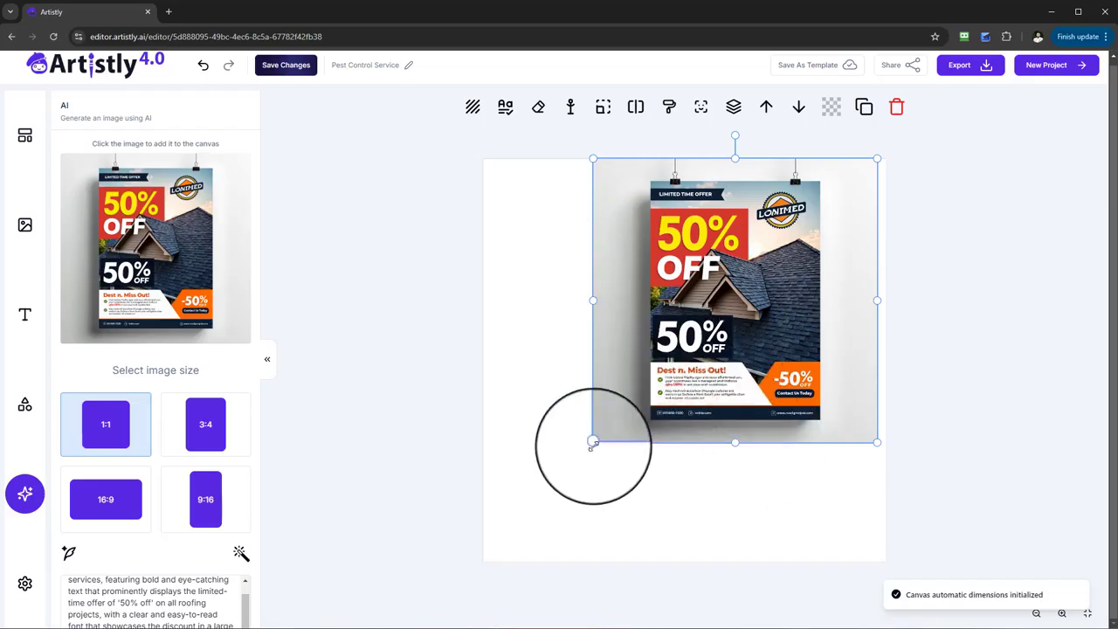
Step: Slightly enlarge the roofing ad image on the canvas and adjust its position
drag(592, 443, 498, 583)
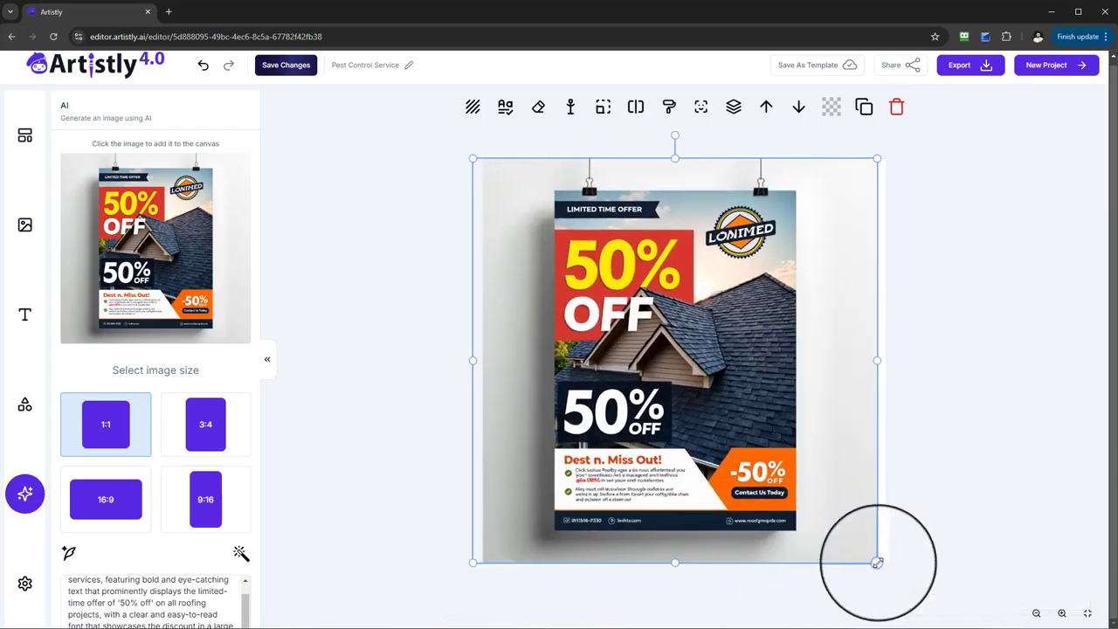
drag(877, 562, 886, 571)
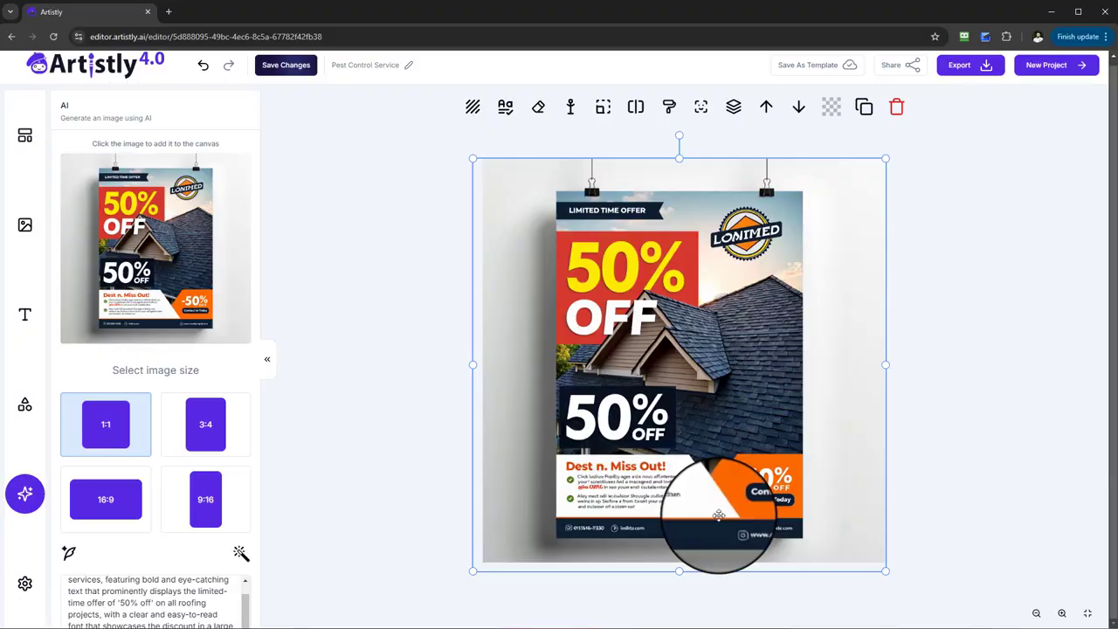
drag(763, 238, 769, 236)
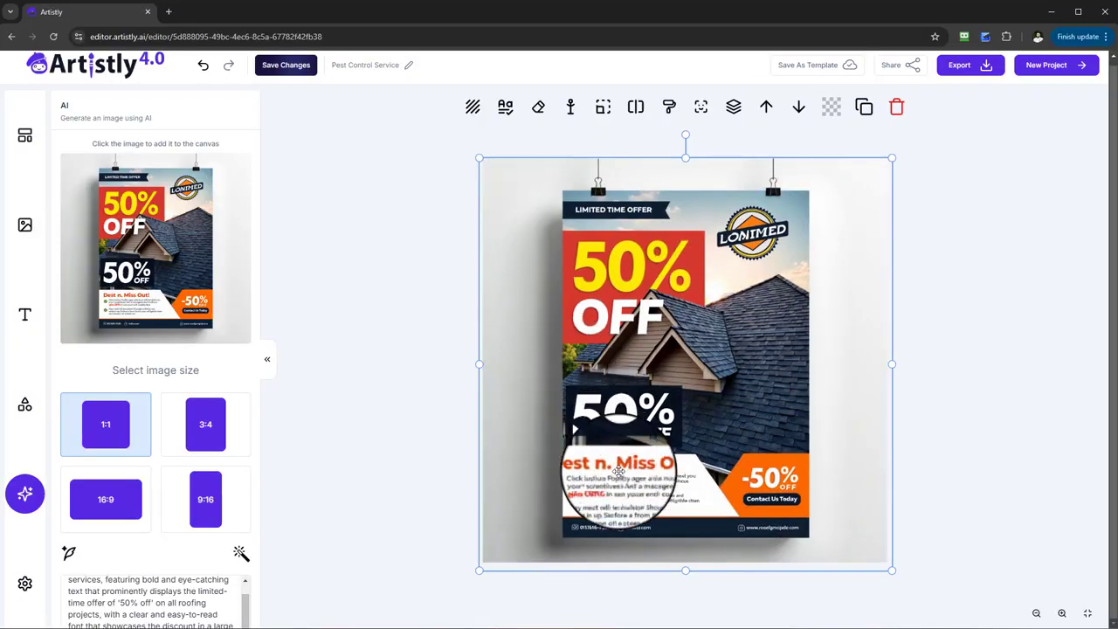
key(ctrl+z)
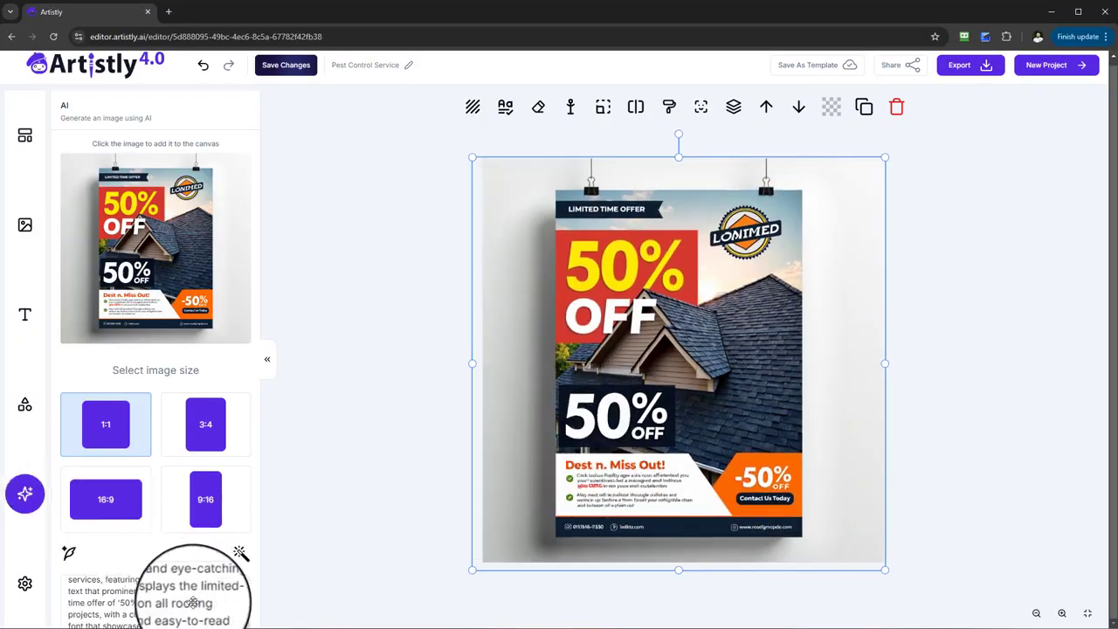
Step: Use Object Remover to erase the small body text, Contact Us Today label and contact strip from the roofing ad, and add the result to the canvas
scroll(192, 602, down, 3)
scroll(224, 499, down, 10)
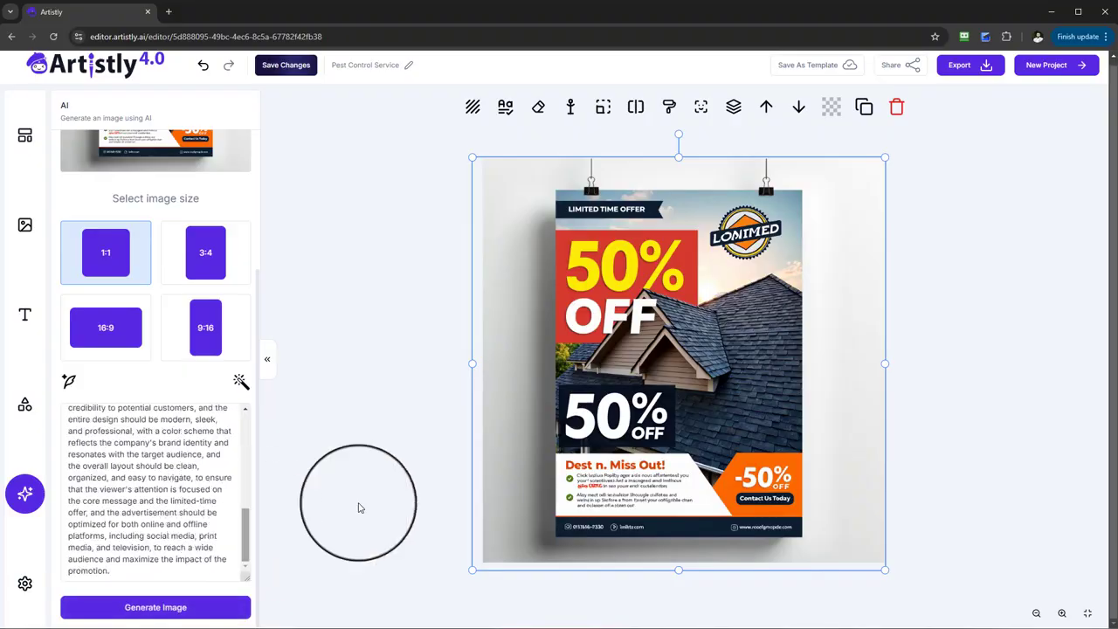
click(537, 109)
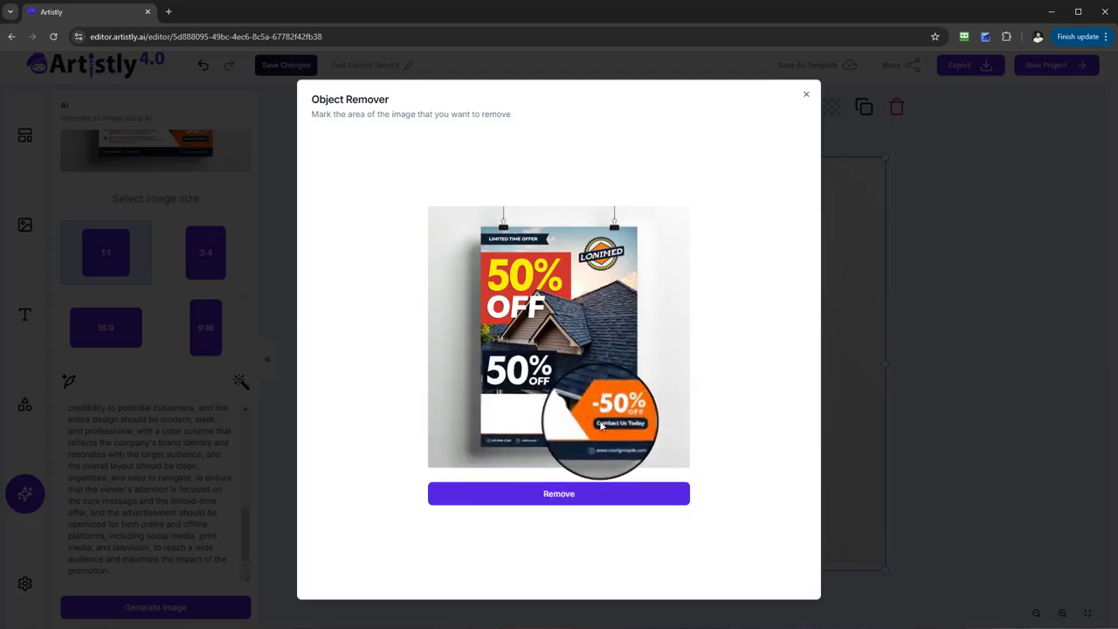
mouse_move(620, 425)
mouse_down()
mouse_move(637, 445)
mouse_move(490, 449)
mouse_up()
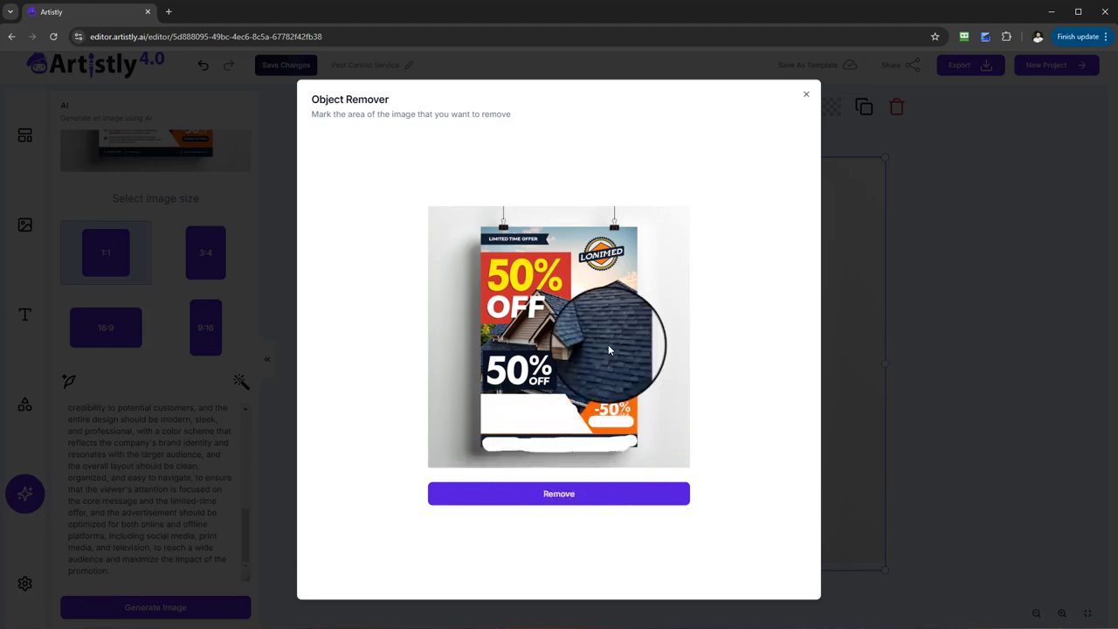
click(599, 494)
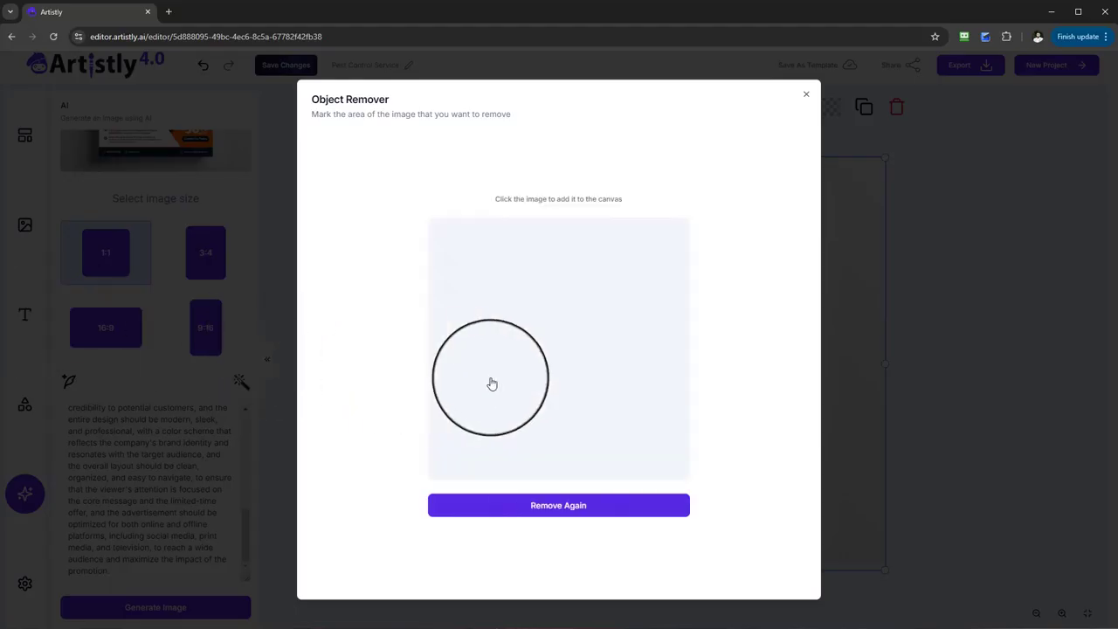
click(581, 345)
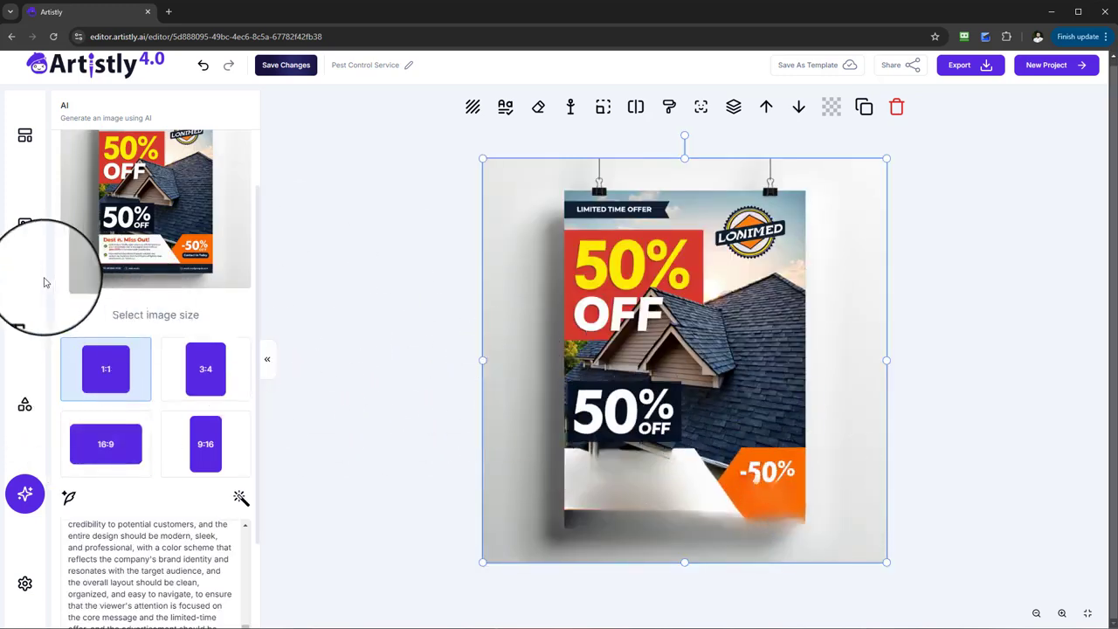
Step: Add a heading text and place it on the blank white area in the lower part of the roofing ad
click(26, 315)
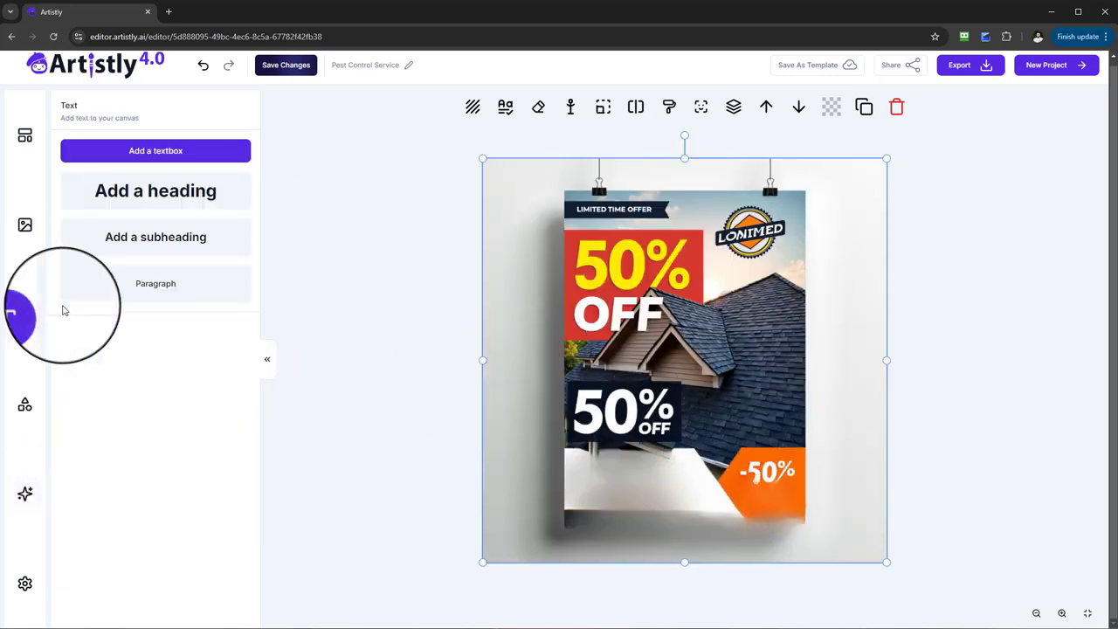
click(160, 209)
drag(673, 361, 620, 495)
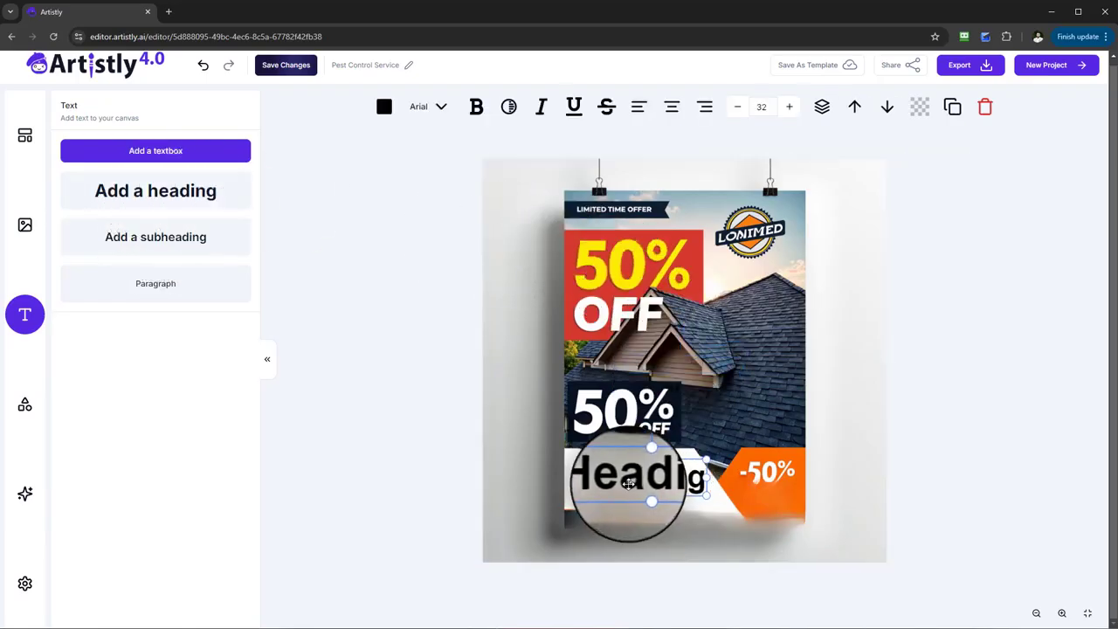
Step: Set the heading's font to Brush Script MT at size 96 and tilt it slightly
click(437, 107)
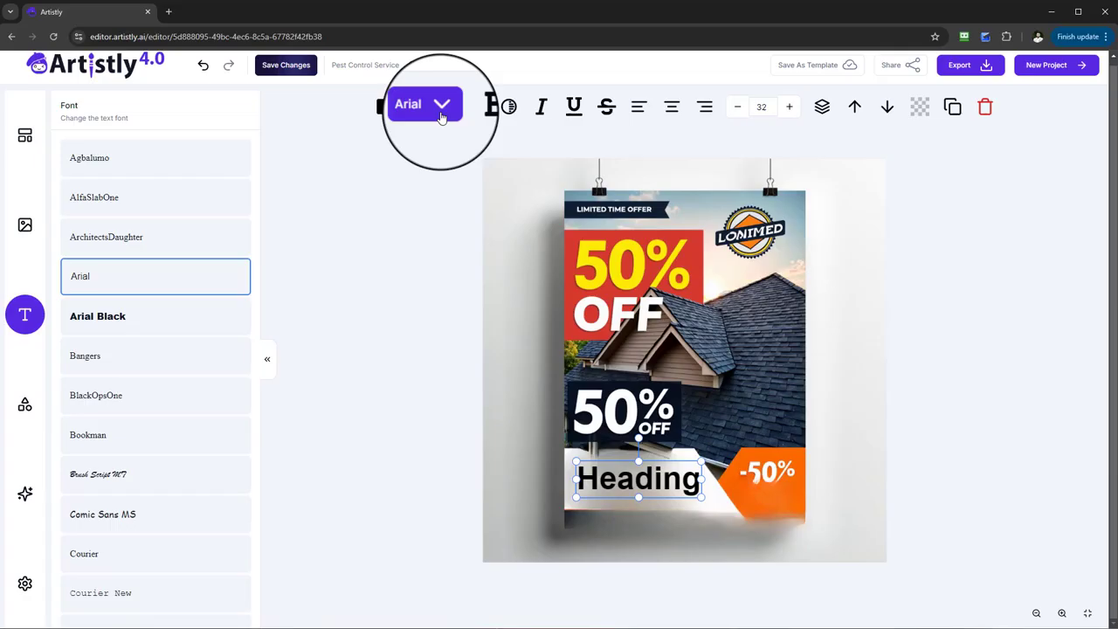
click(98, 474)
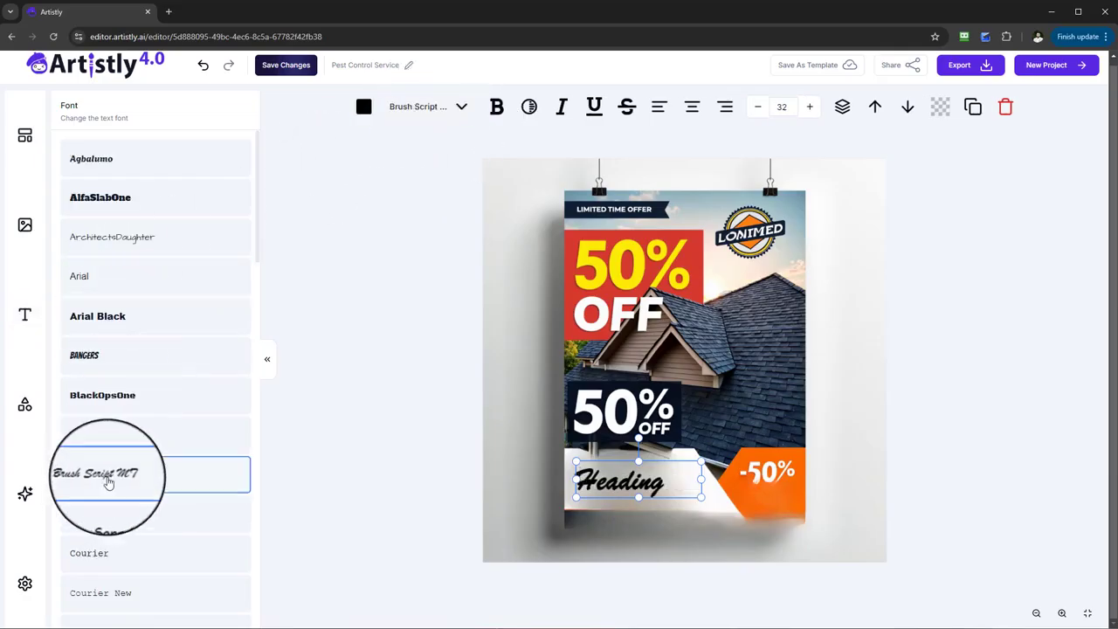
click(813, 112)
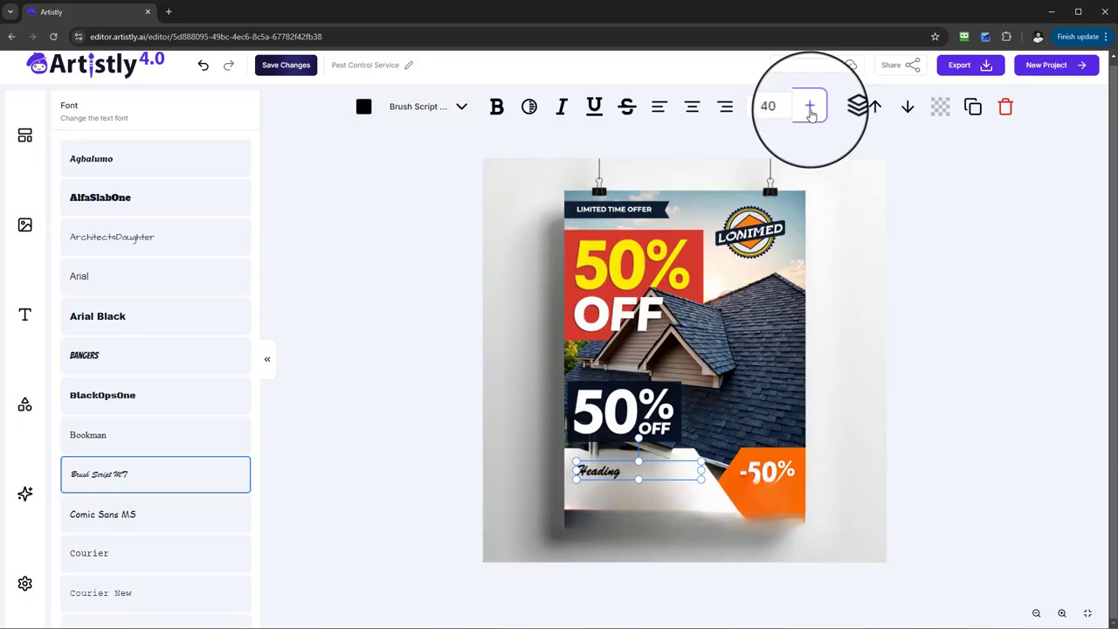
click(811, 114)
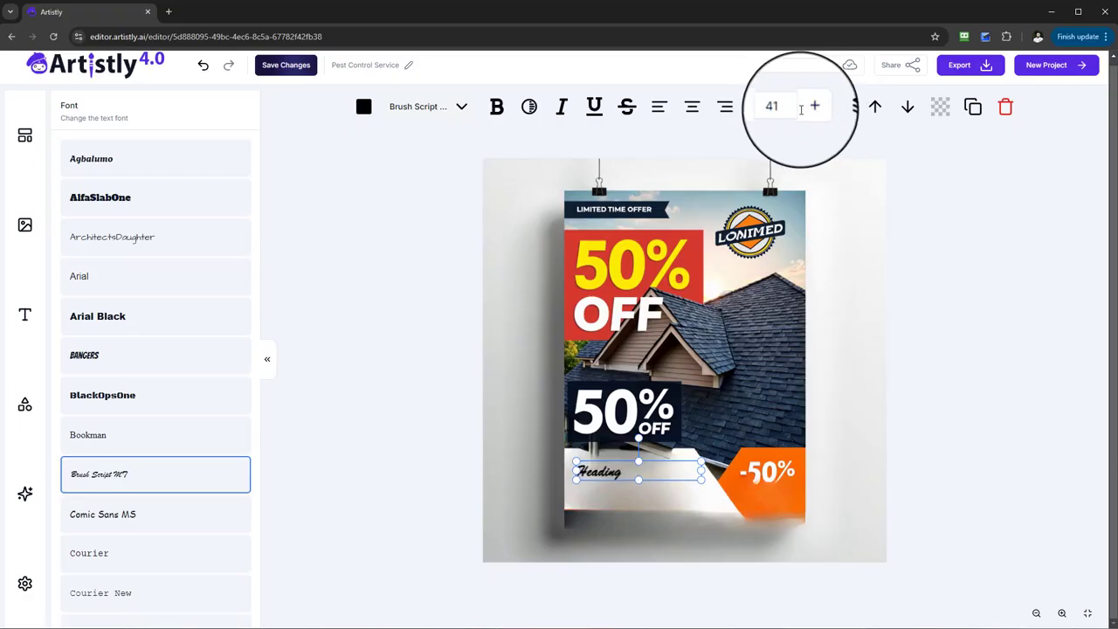
click(812, 113)
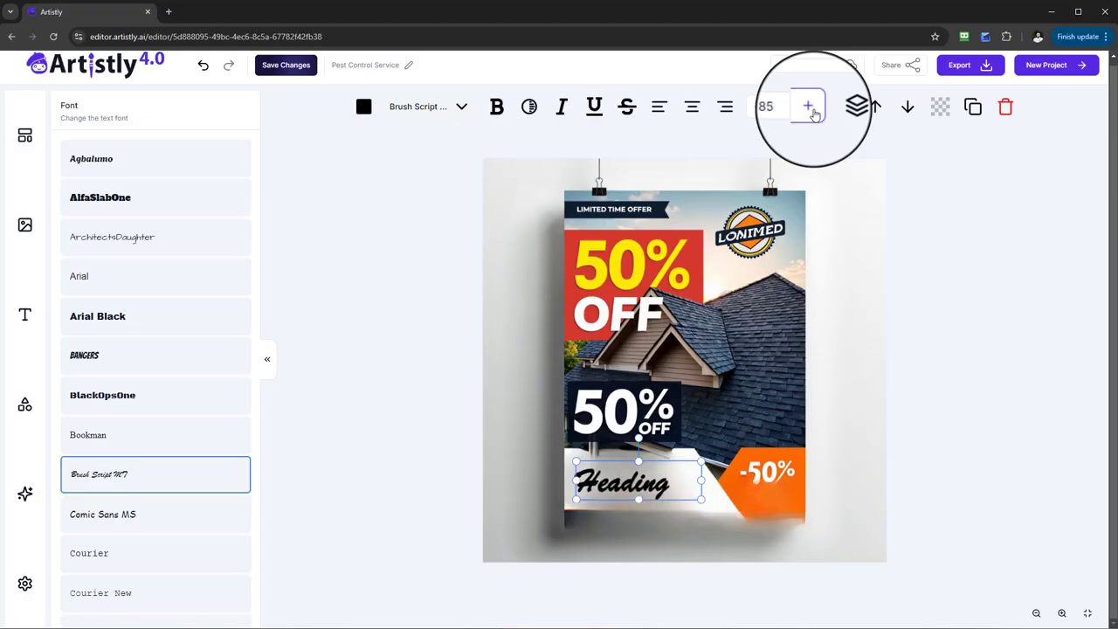
click(810, 108)
click(810, 108)
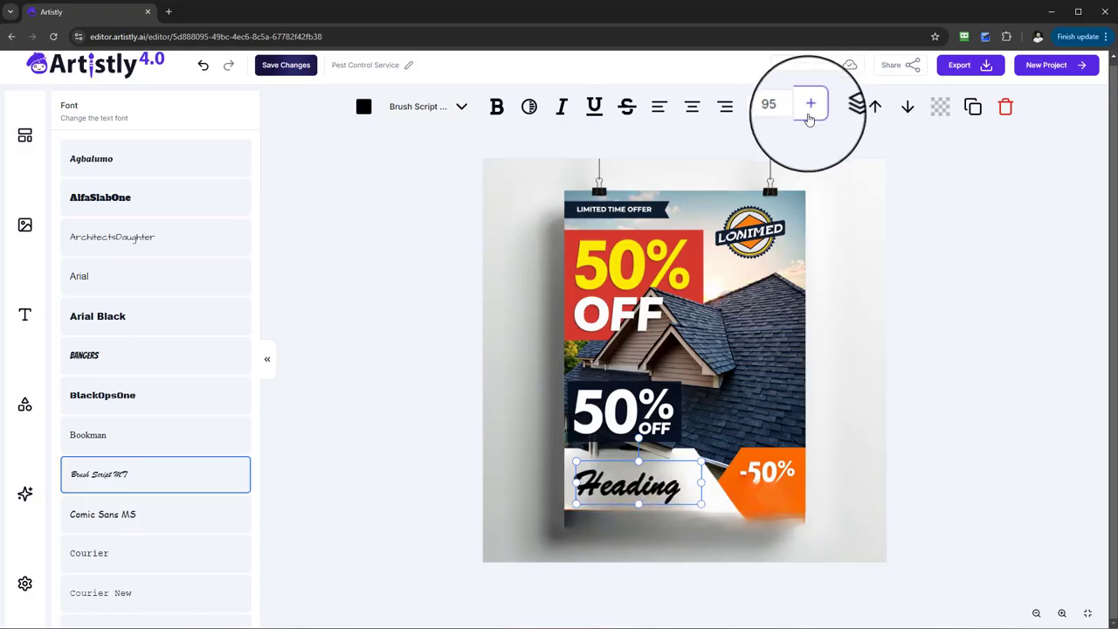
click(809, 108)
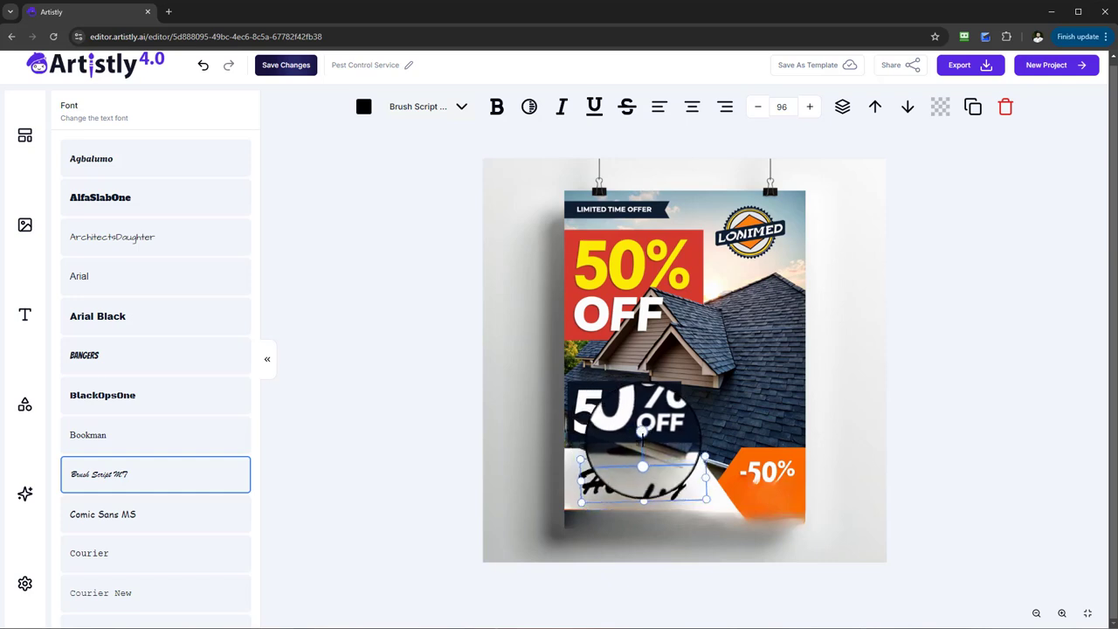
Step: Add a black shadow to the heading and change its text color to red
click(525, 108)
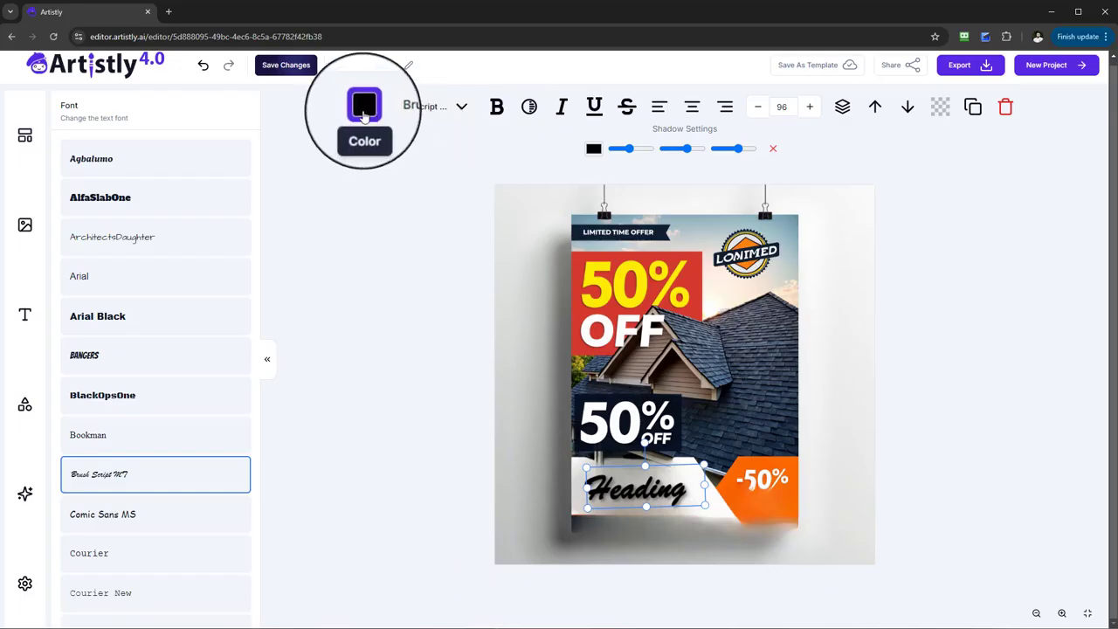
click(364, 117)
drag(647, 229, 731, 136)
click(764, 91)
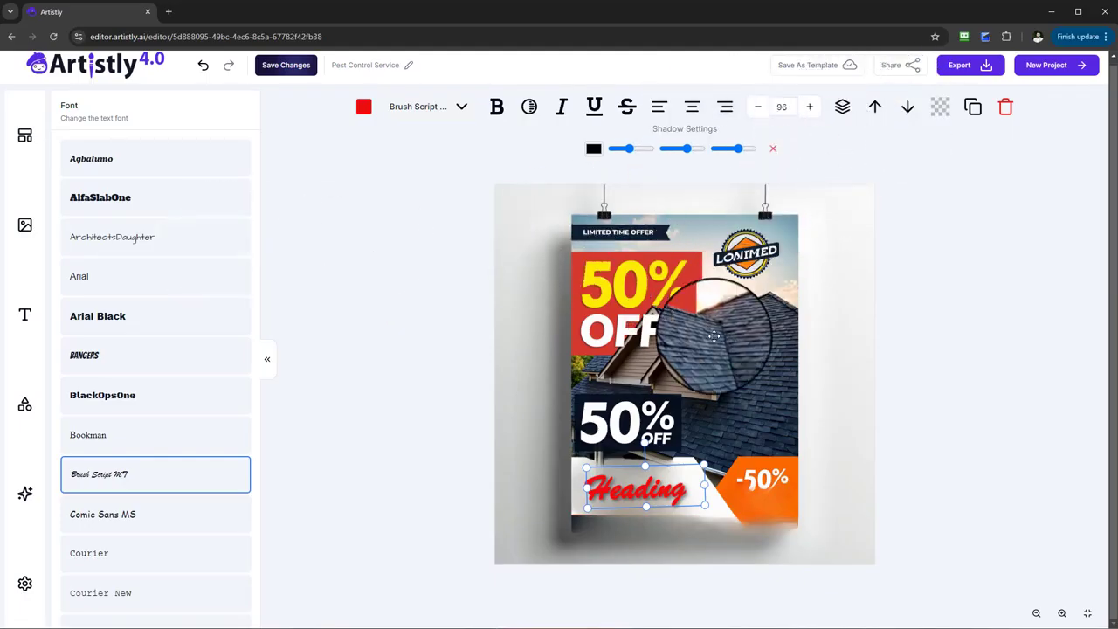
Step: Set the heading's opacity to full, then duplicate the heading and place the copy slightly below the original
click(942, 113)
mouse_move(240, 150)
mouse_down()
mouse_move(155, 152)
mouse_move(246, 142)
mouse_up()
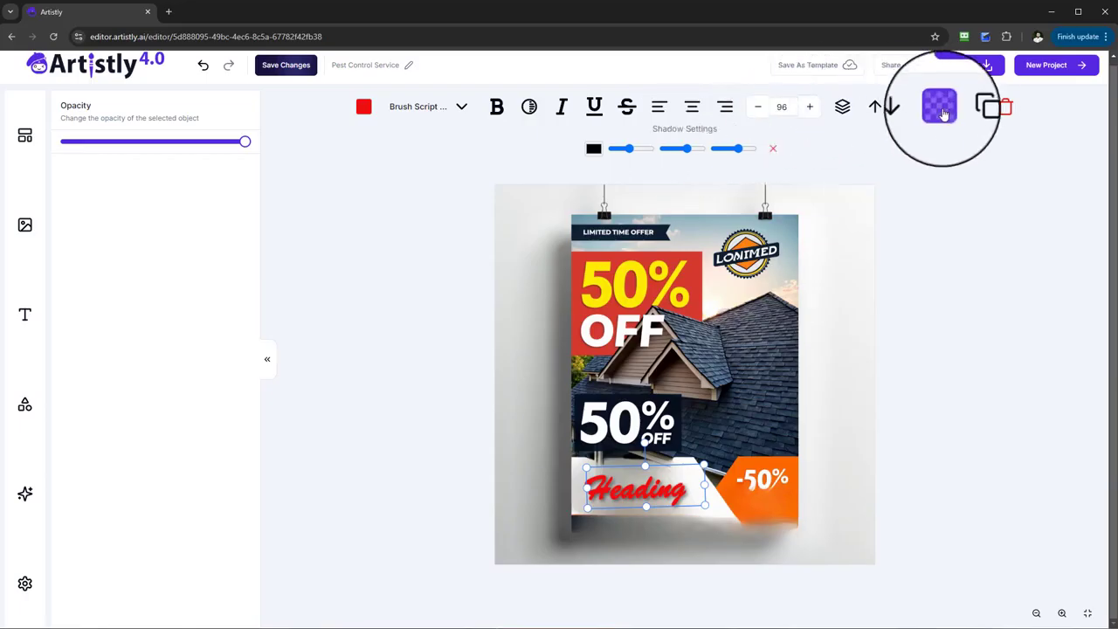
click(973, 108)
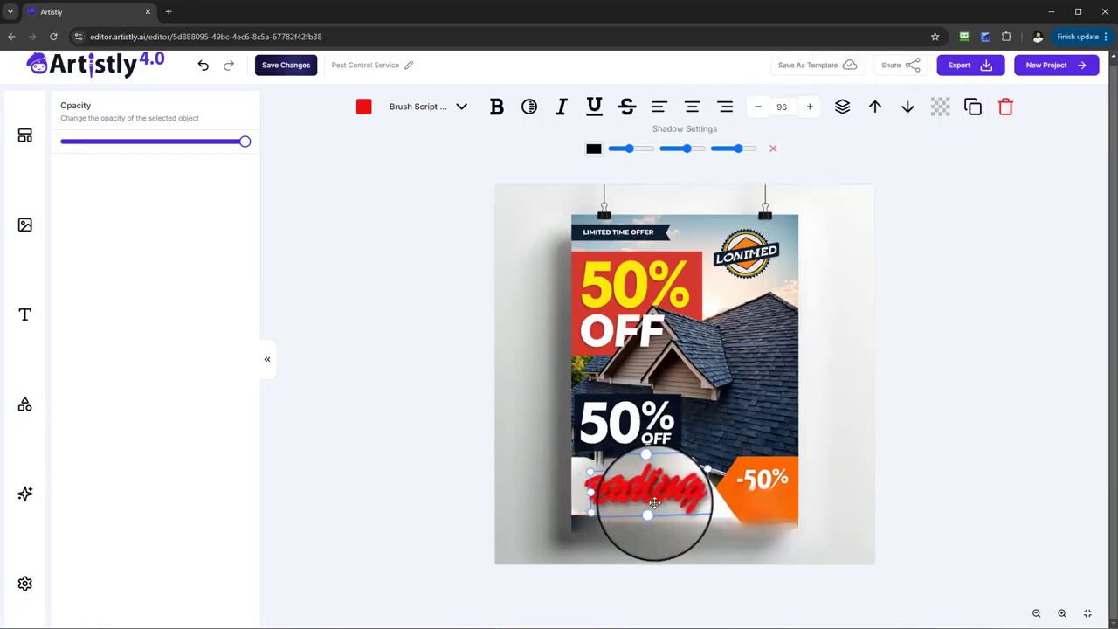
drag(654, 503, 651, 509)
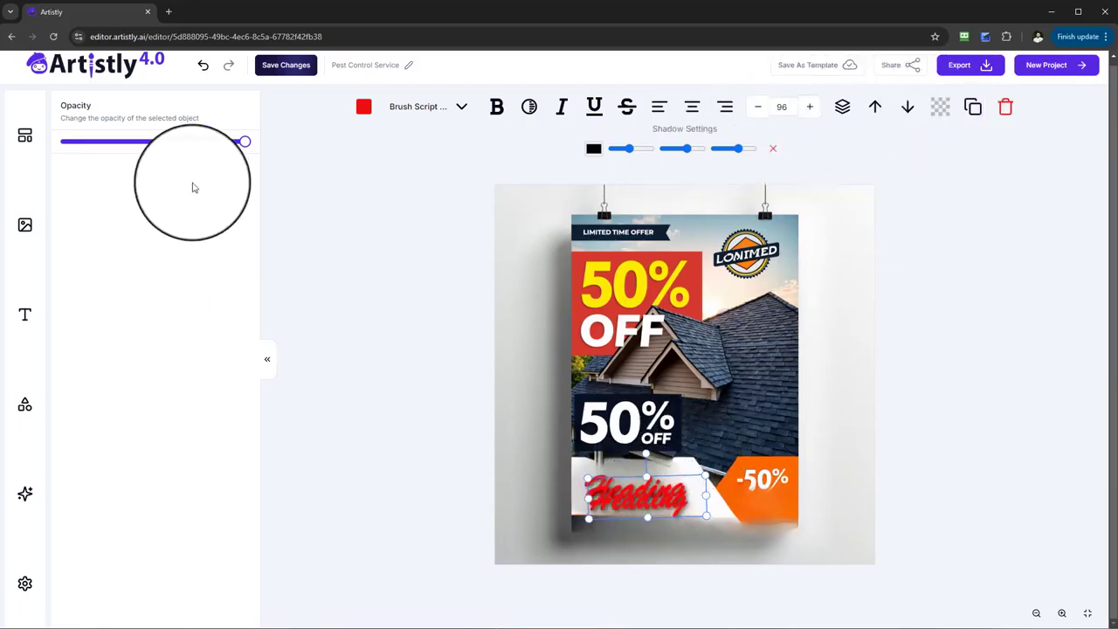
Step: Review the full roofing image prompt and examine the Rewrite Prompt with AI options, closing them without entering any instructions
click(16, 500)
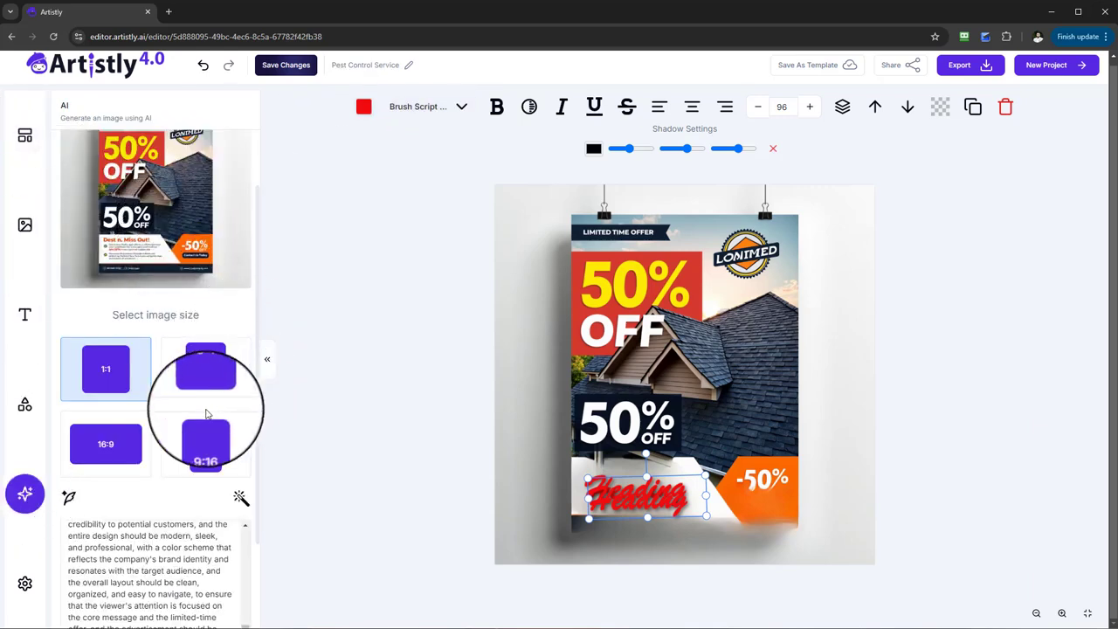
scroll(175, 401, down, 3)
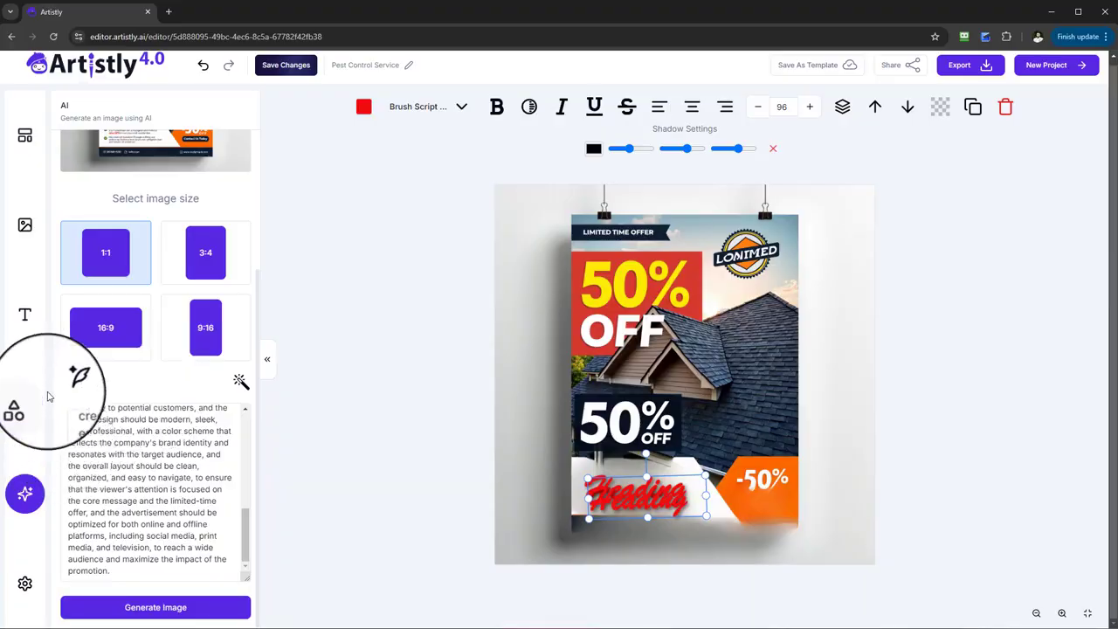
scroll(103, 364, up, 5)
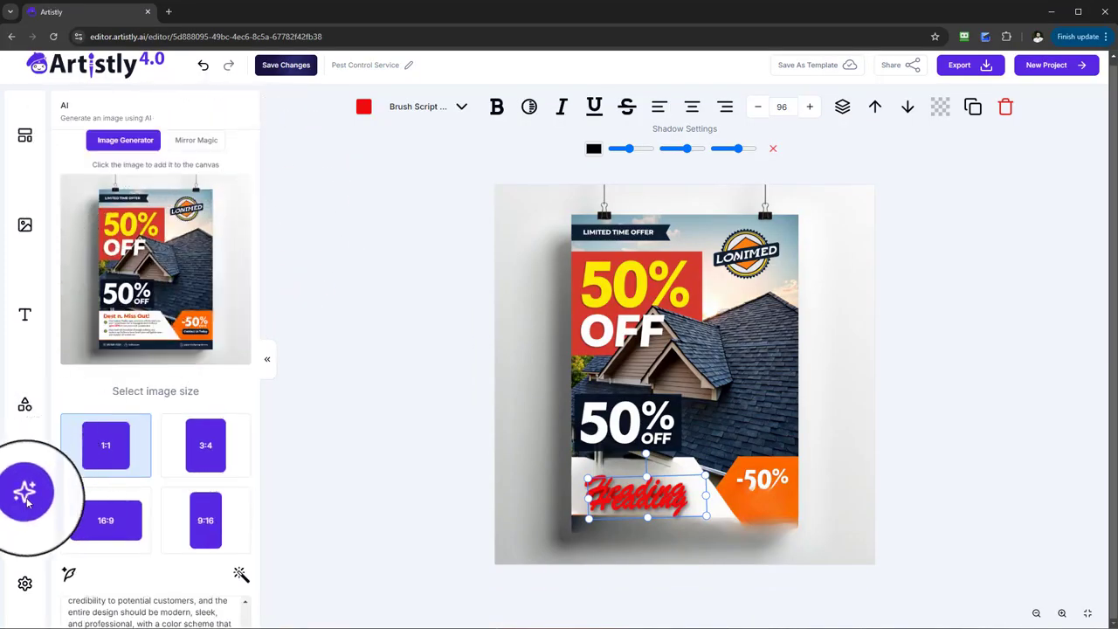
scroll(148, 463, down, 5)
scroll(135, 499, up, 3)
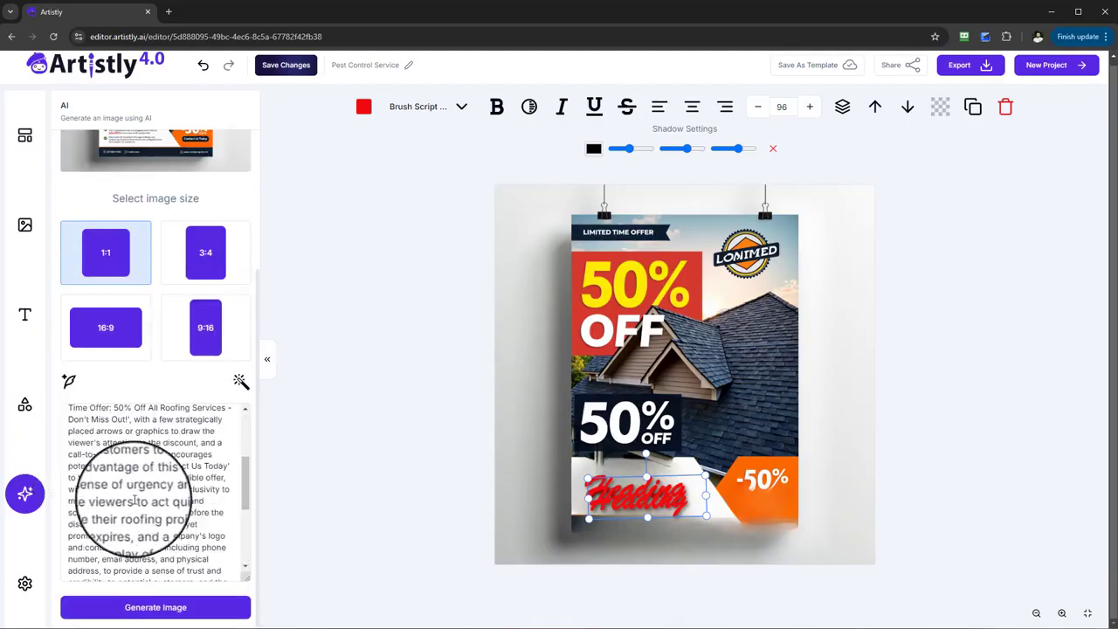
scroll(136, 500, up, 3)
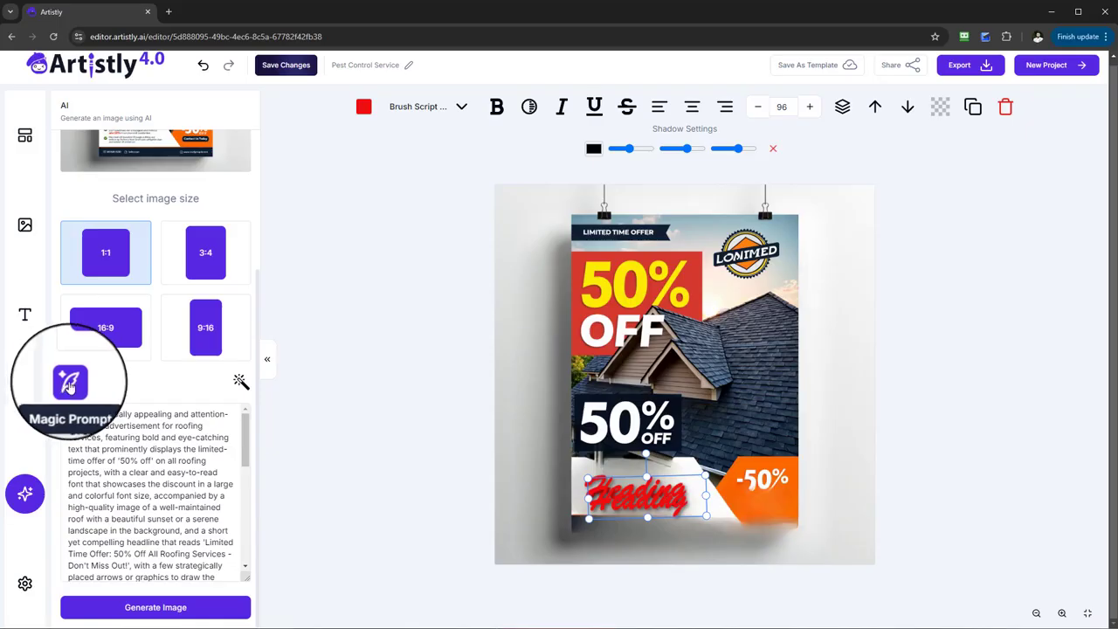
click(241, 381)
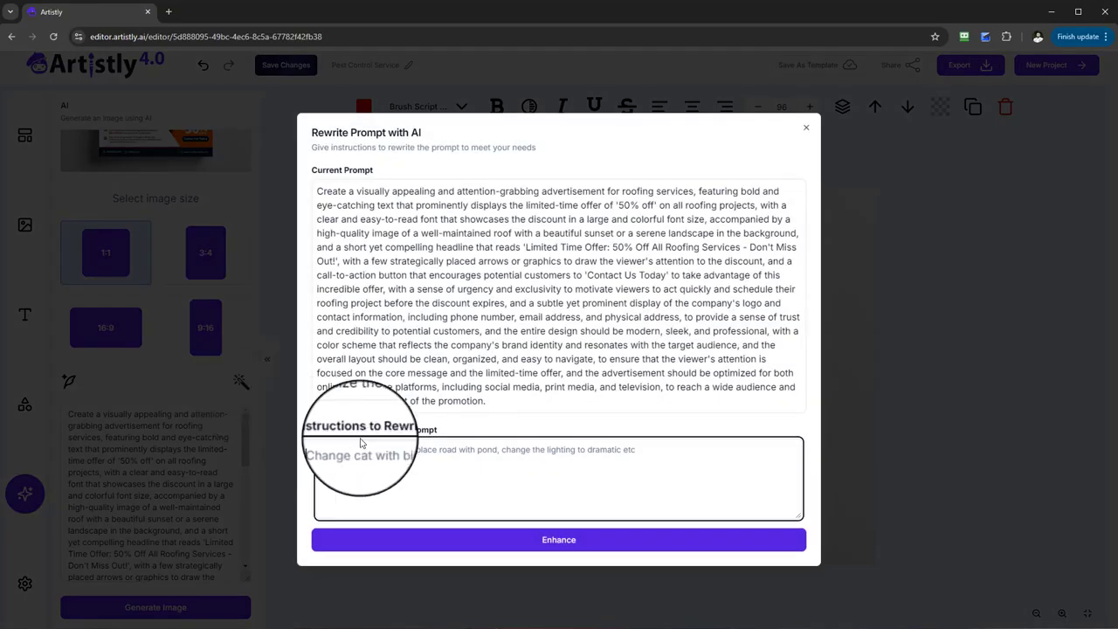
click(806, 127)
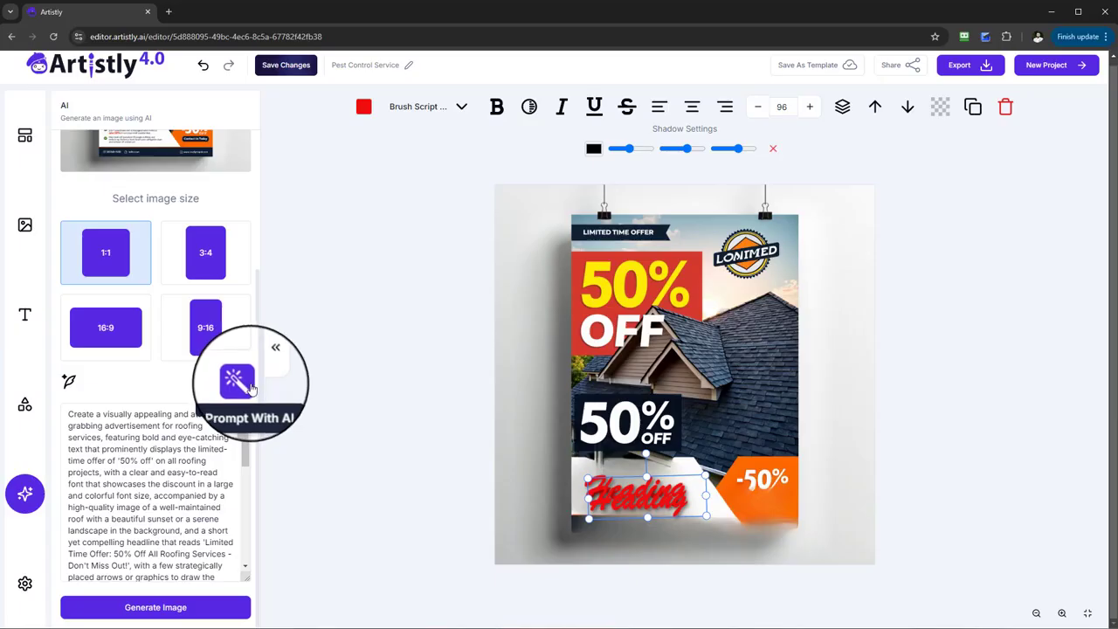
click(236, 381)
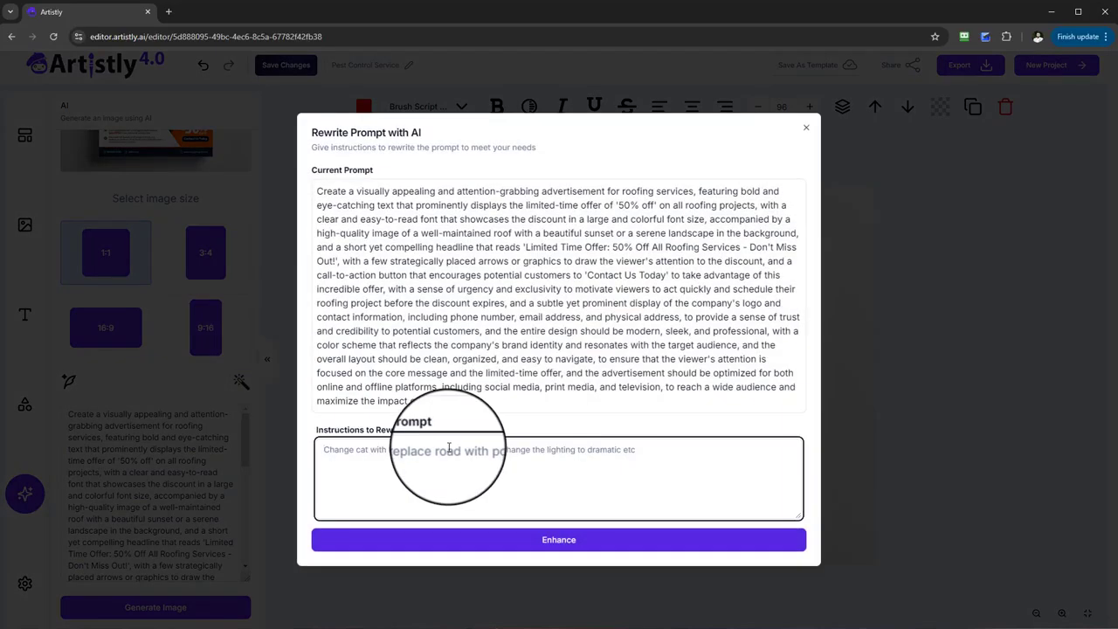
click(806, 130)
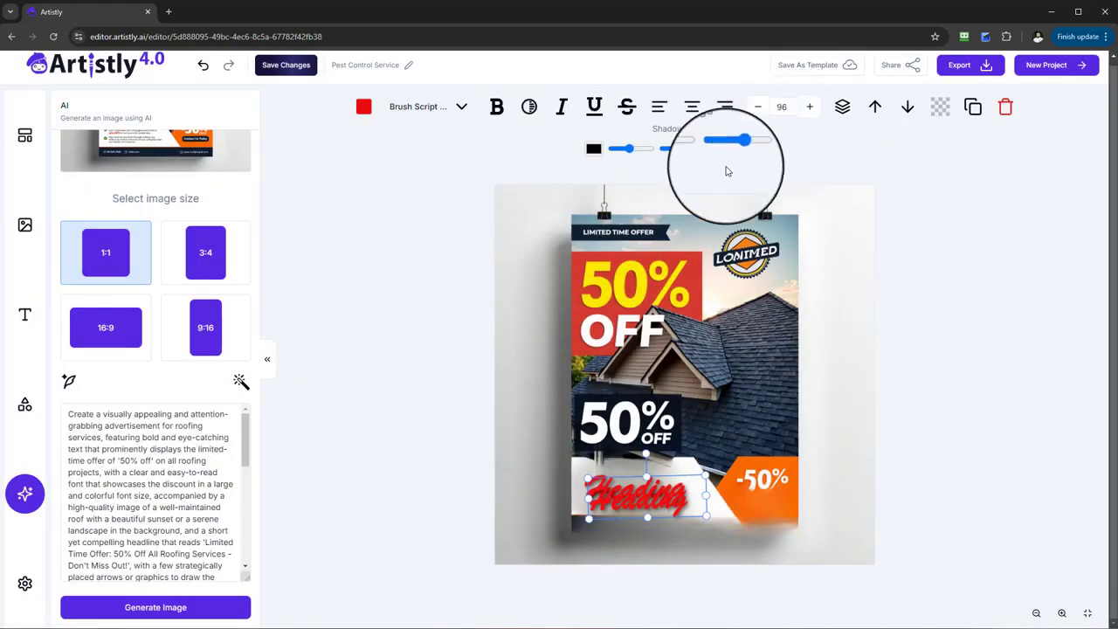